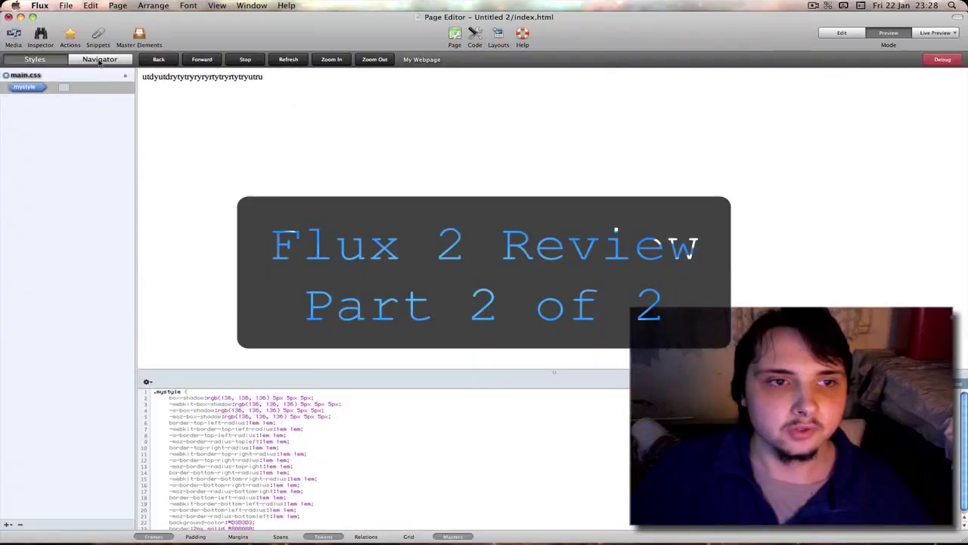
In the Navigator tree, view the source of the HTML, META, TITLE and BODY nodes
{"action": "left_click", "coordinate": [99, 60]}
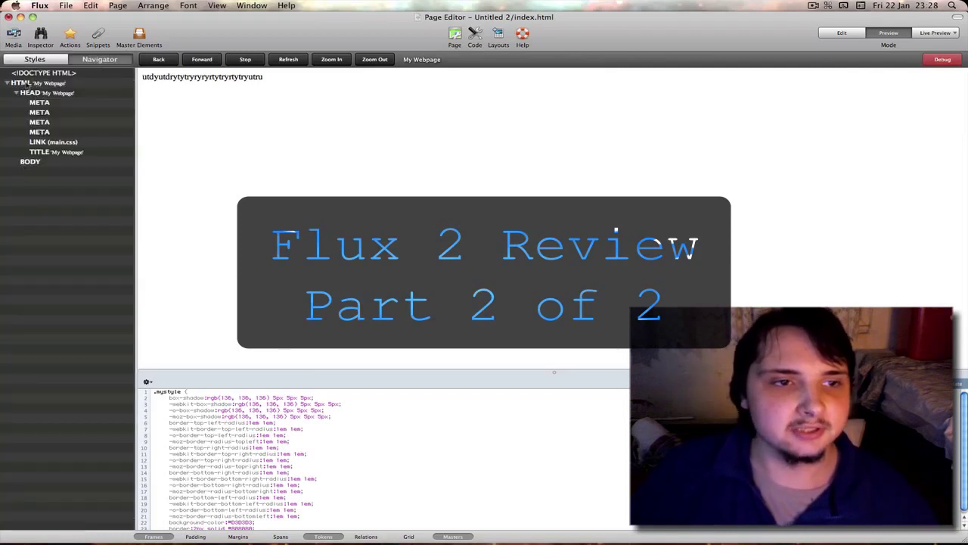
{"action": "left_click", "coordinate": [25, 83]}
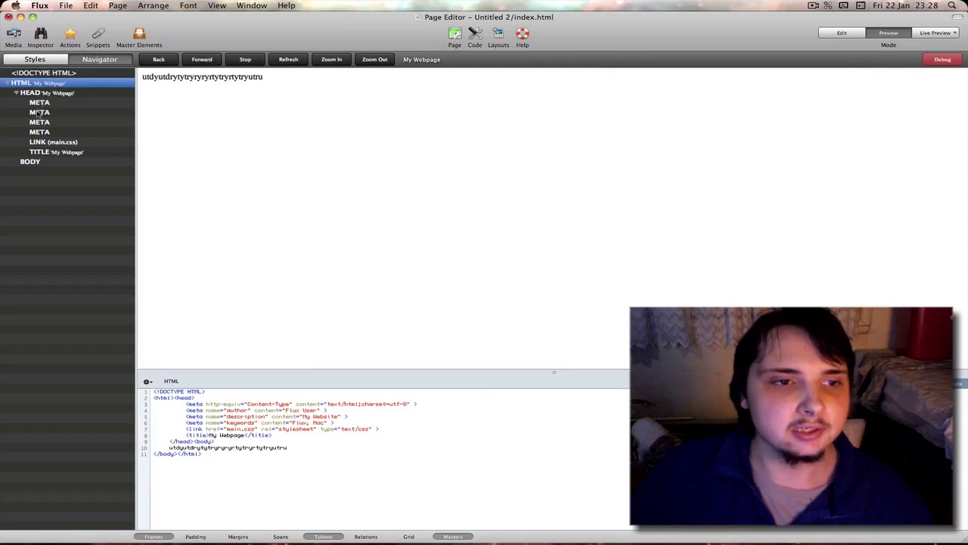
{"action": "left_click", "coordinate": [39, 112]}
{"action": "left_click", "coordinate": [40, 132]}
{"action": "left_click", "coordinate": [42, 151]}
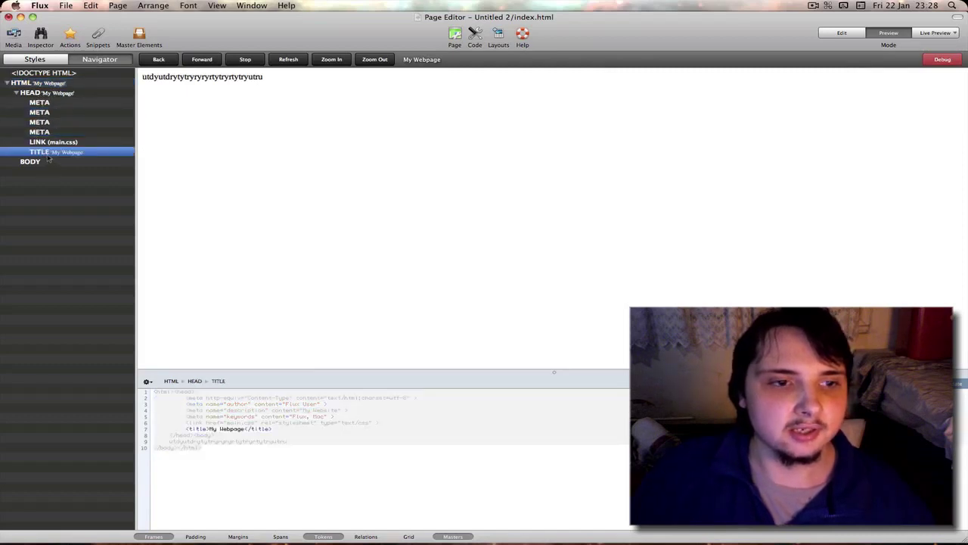
{"action": "left_click", "coordinate": [36, 163]}
{"action": "left_click", "coordinate": [38, 113]}
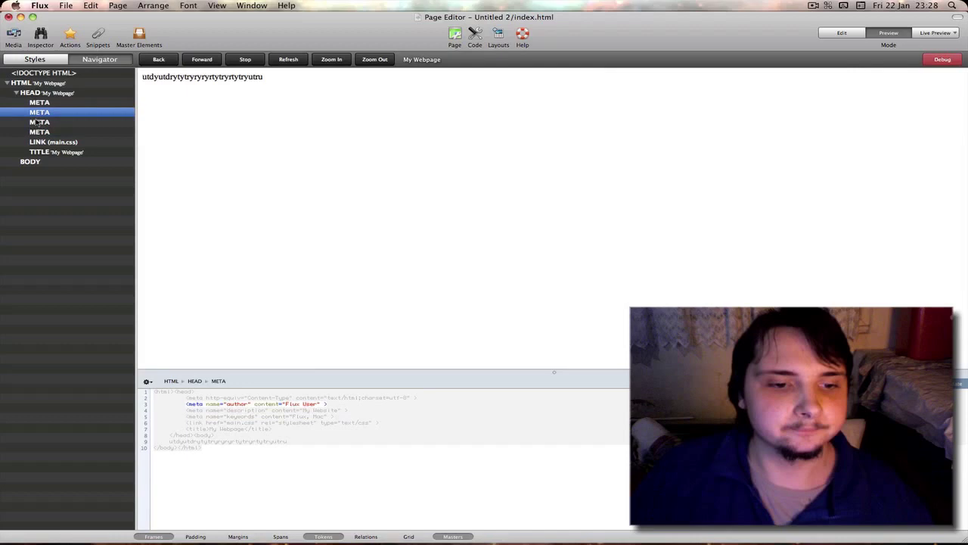
{"action": "left_click", "coordinate": [56, 154]}
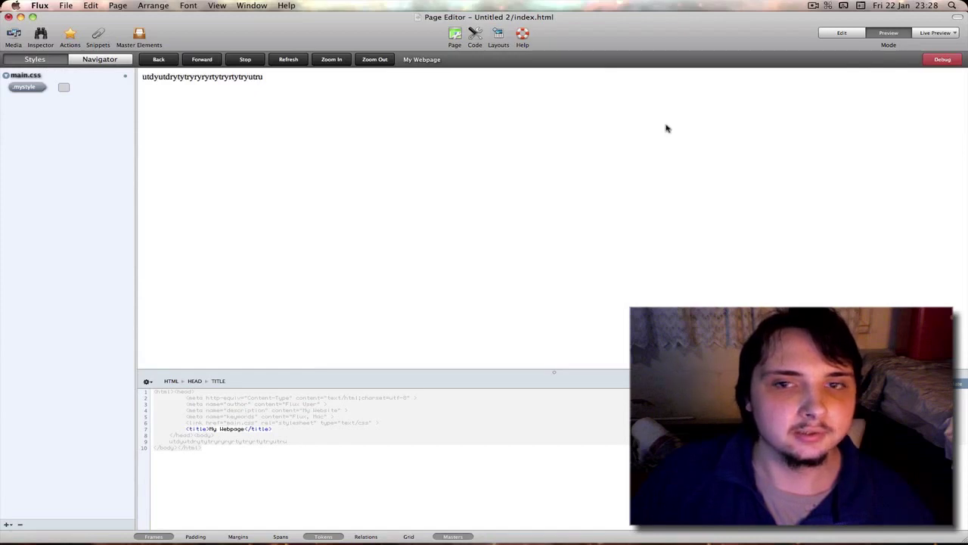
Switch to Edit mode and toggle the code pane off and back on
{"action": "left_click", "coordinate": [854, 34]}
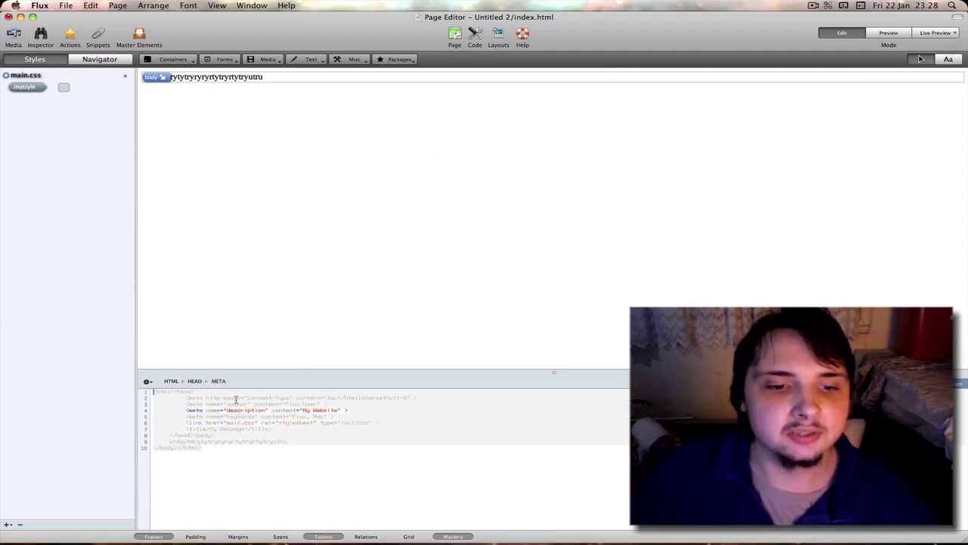
{"action": "left_click", "coordinate": [477, 36]}
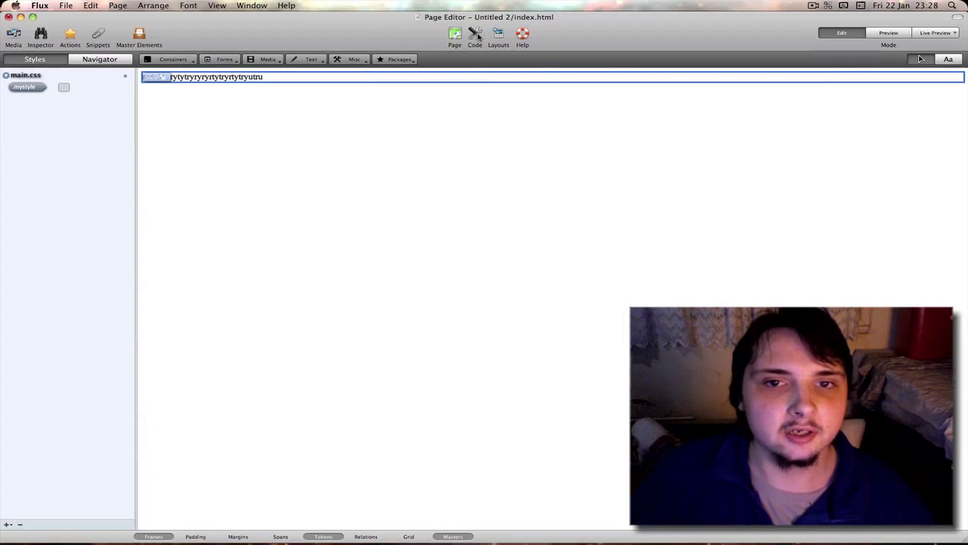
{"action": "left_click", "coordinate": [477, 35]}
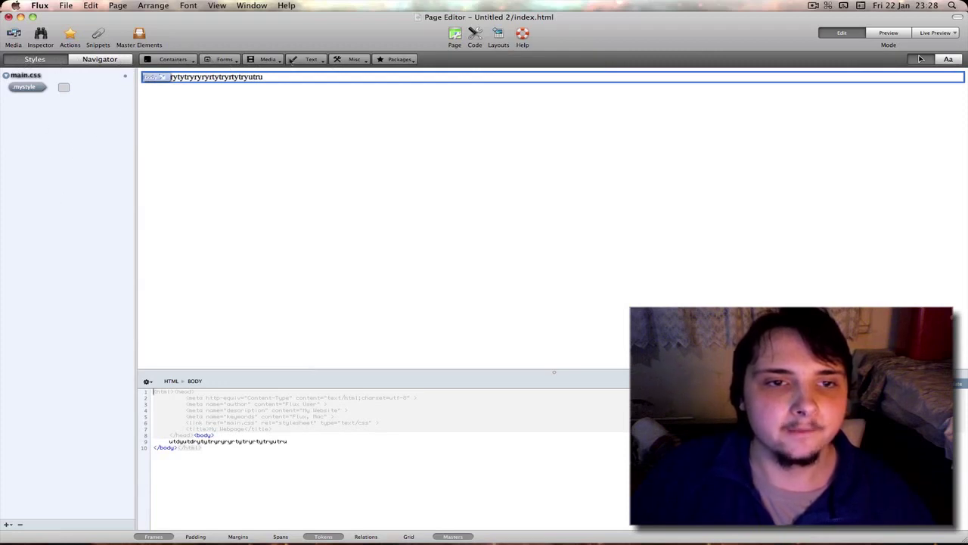
Insert a Quick Div from the Containers menu and select its line of code
{"action": "left_click", "coordinate": [173, 59]}
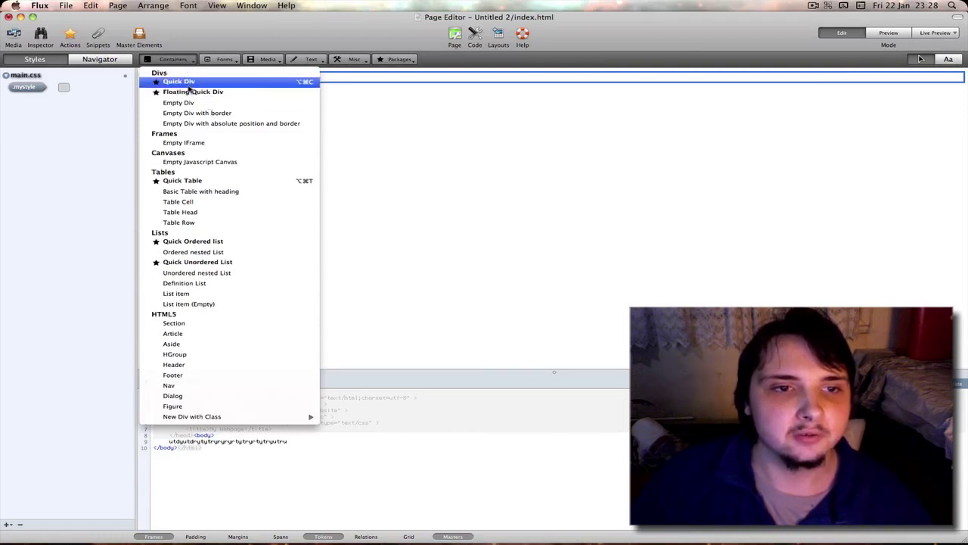
{"action": "left_click", "coordinate": [188, 83]}
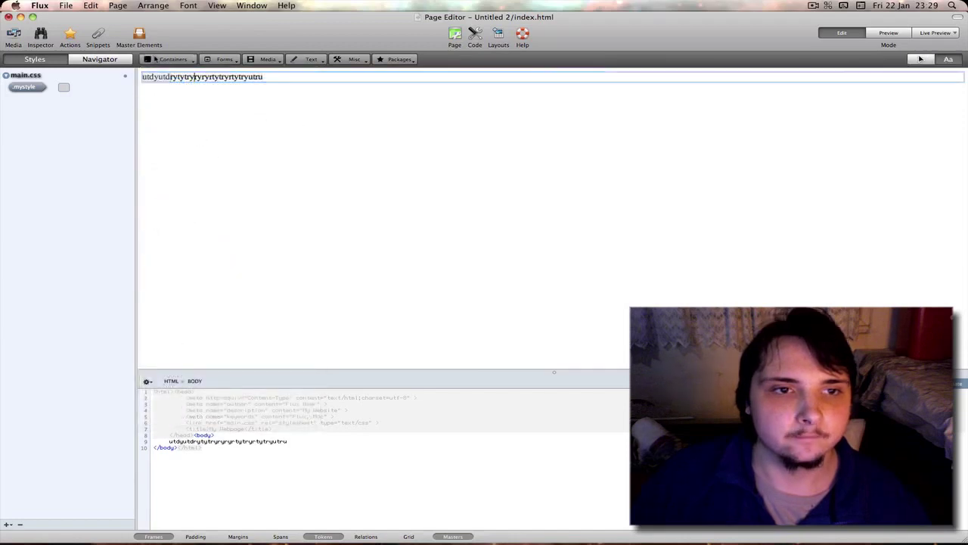
{"action": "left_click", "coordinate": [156, 59]}
{"action": "left_click", "coordinate": [183, 83]}
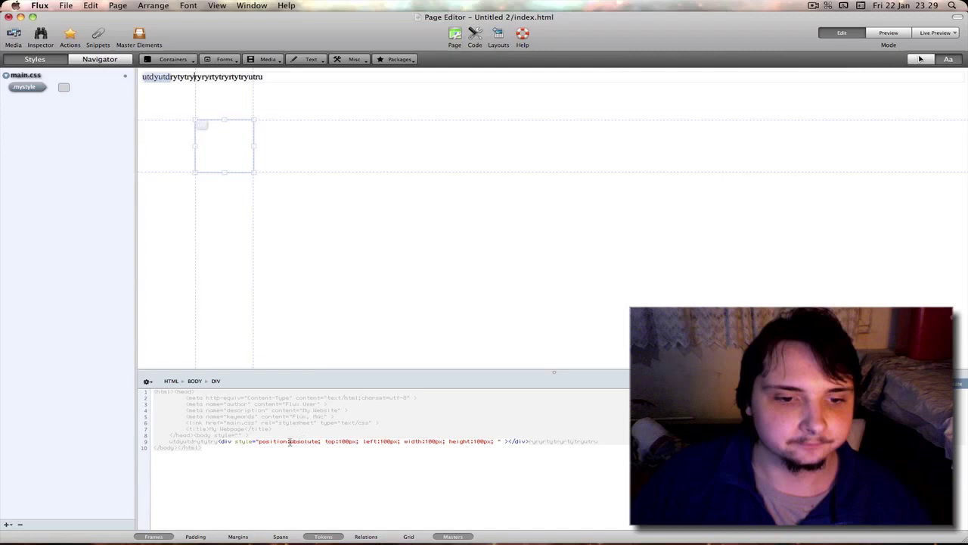
{"action": "left_click_drag", "start_coordinate": [218, 442], "coordinate": [527, 443]}
{"action": "left_click", "coordinate": [529, 445]}
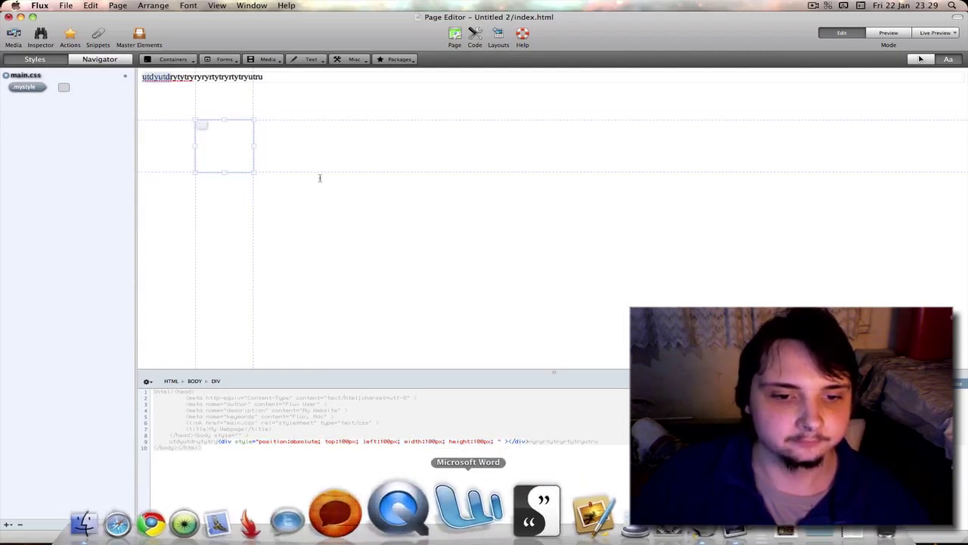
{"action": "left_click", "coordinate": [195, 58]}
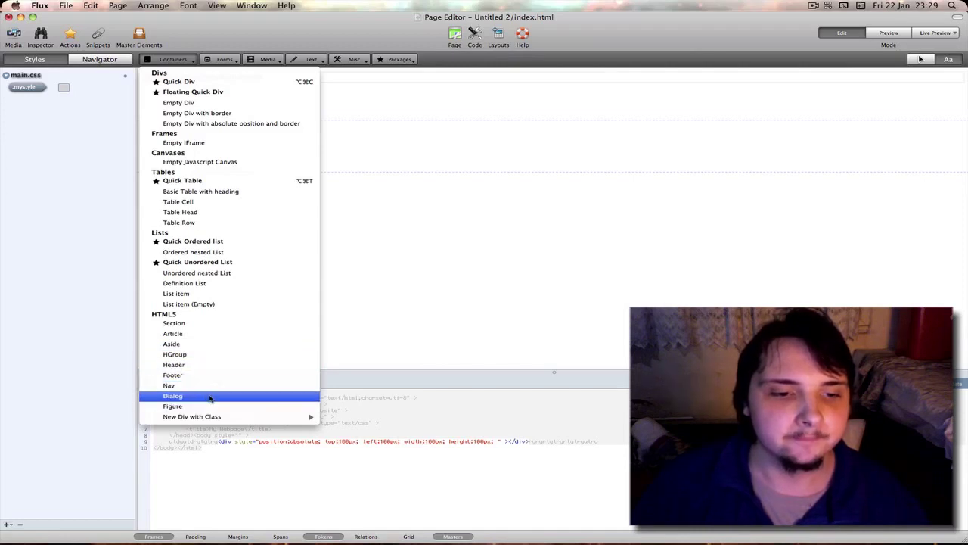
{"action": "mouse_move", "coordinate": [196, 416]}
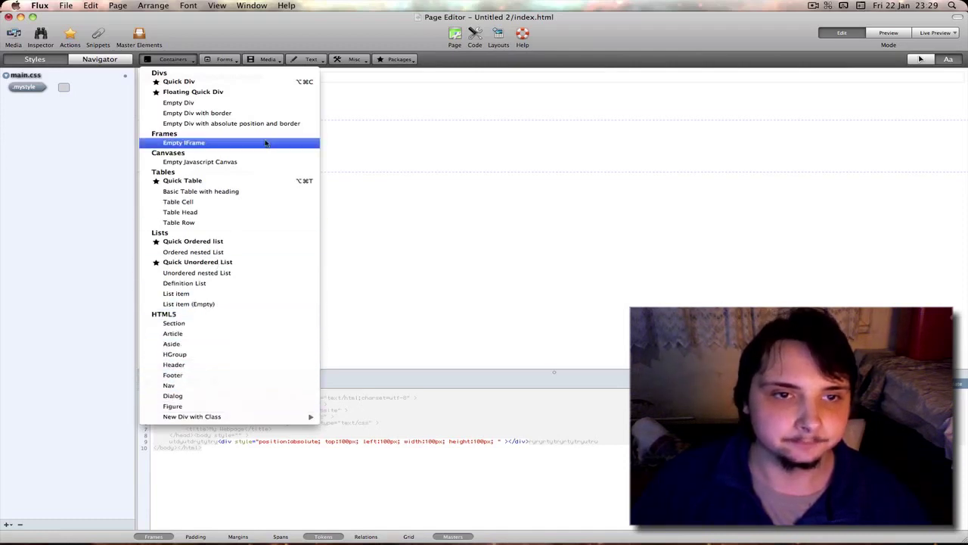
{"action": "left_click", "coordinate": [231, 60]}
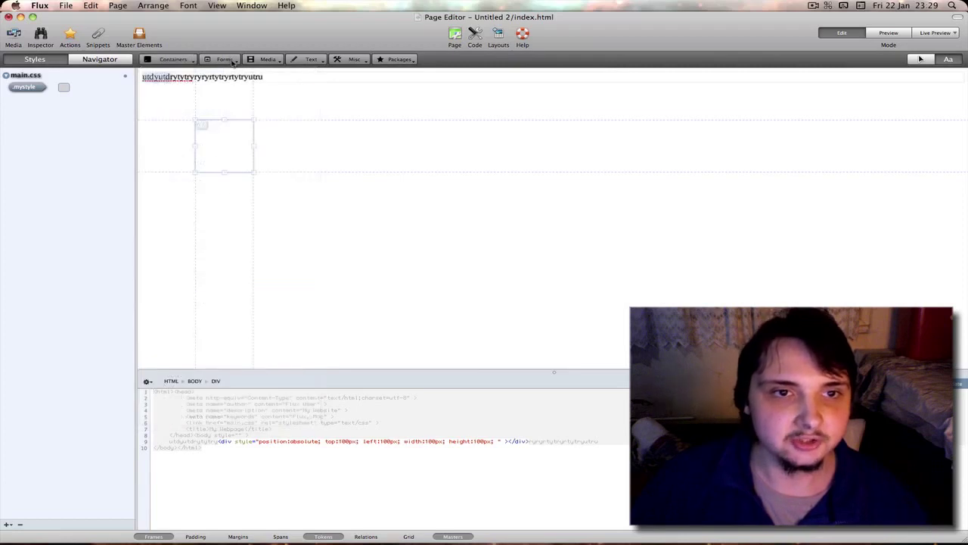
{"action": "left_click", "coordinate": [233, 62]}
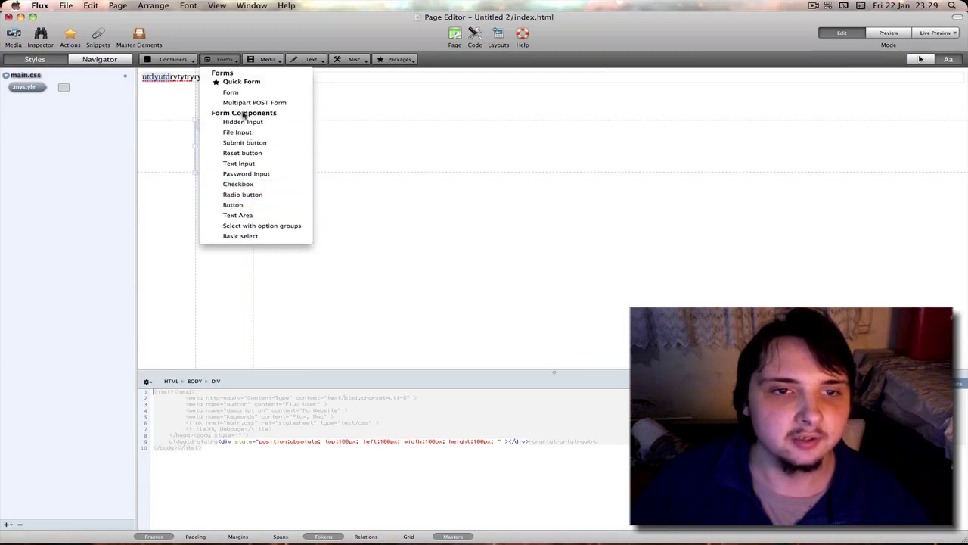
{"action": "left_click", "coordinate": [271, 60]}
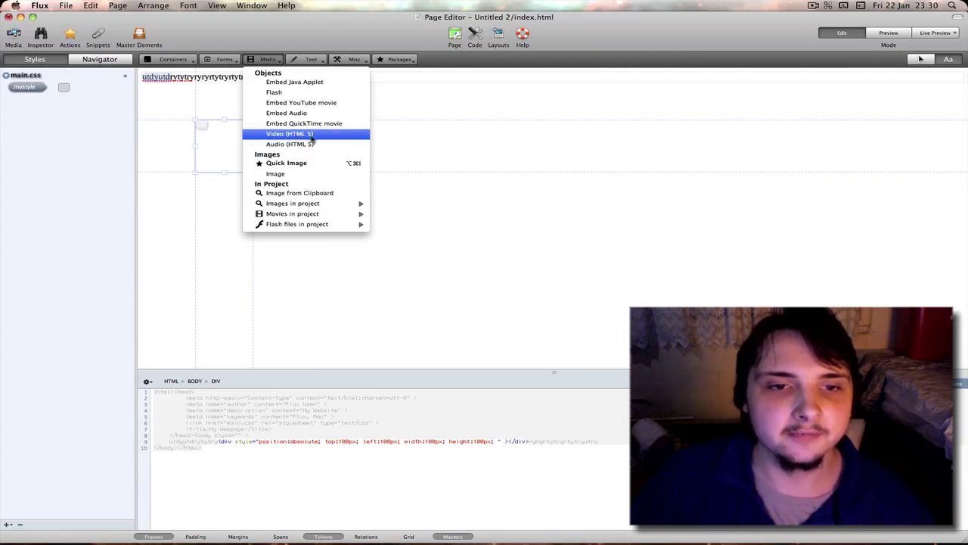
Insert a Video (HTML 5) element from the Media menu and place the caret in its src value
{"action": "left_click", "coordinate": [306, 136]}
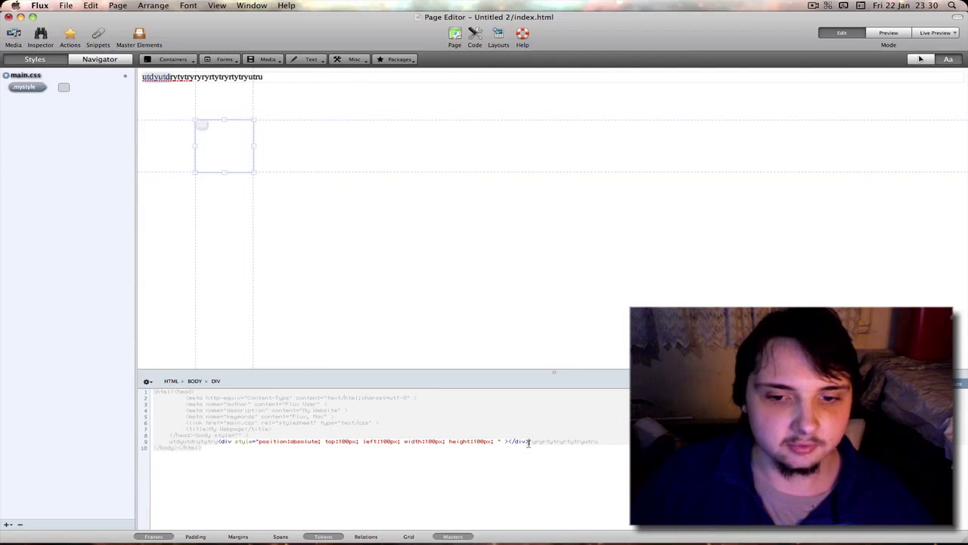
{"action": "left_click", "coordinate": [268, 60]}
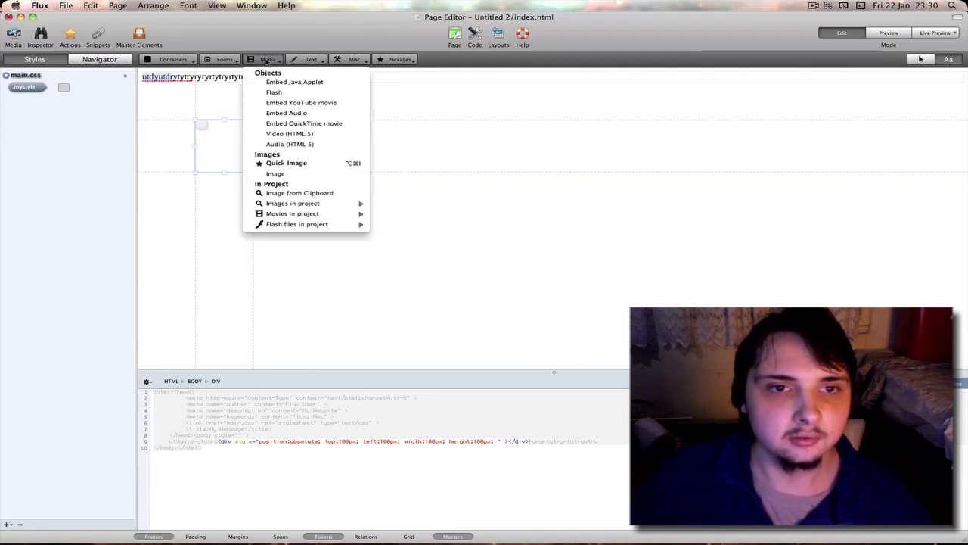
{"action": "left_click", "coordinate": [306, 139]}
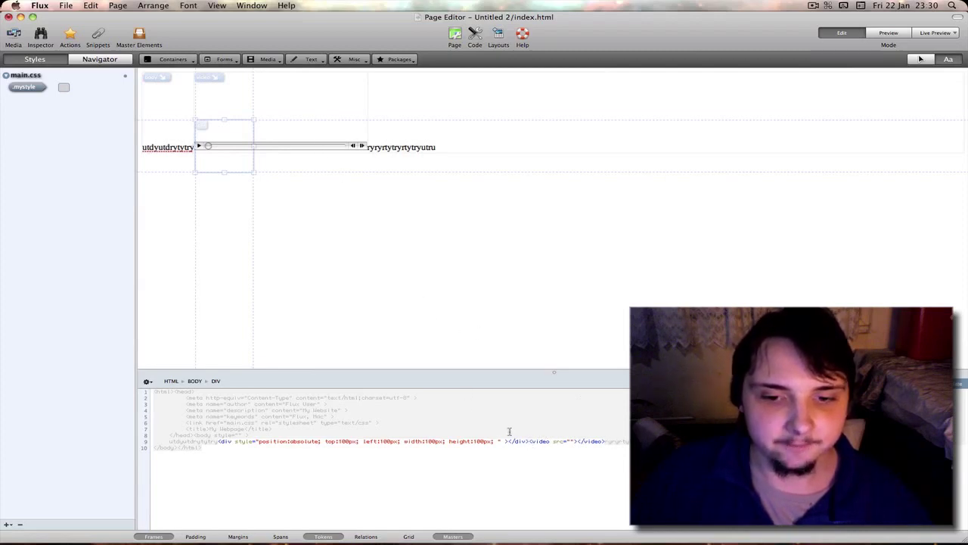
{"action": "left_click_drag", "start_coordinate": [529, 441], "coordinate": [603, 445]}
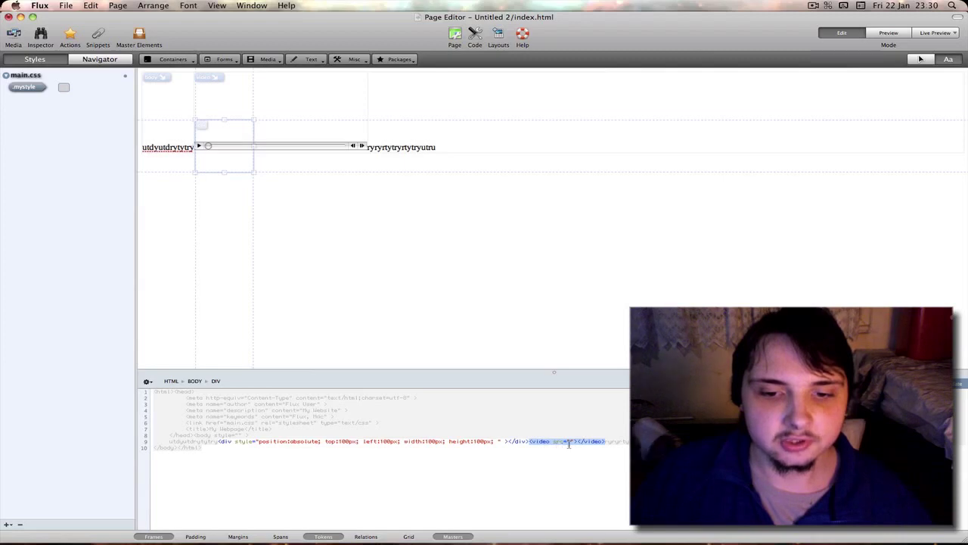
{"action": "left_click", "coordinate": [571, 442]}
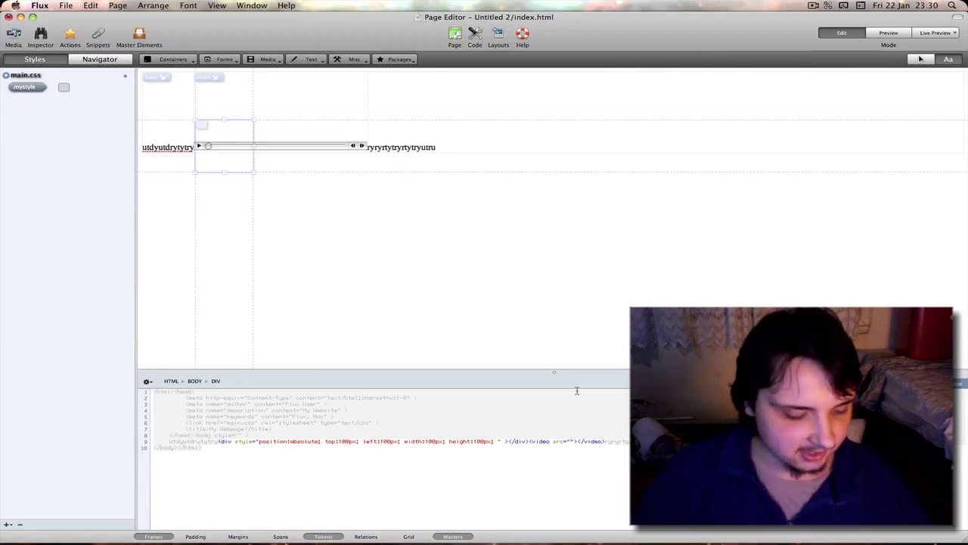
Set the video's src to test.ogg and reselect the video tag in the source
{"action": "type", "text": "test.o"}
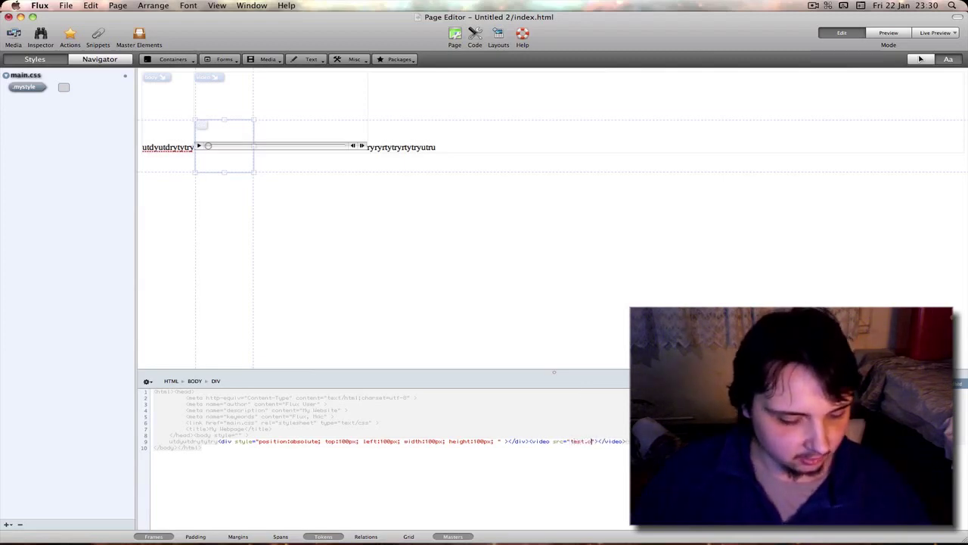
{"action": "type", "text": "gg"}
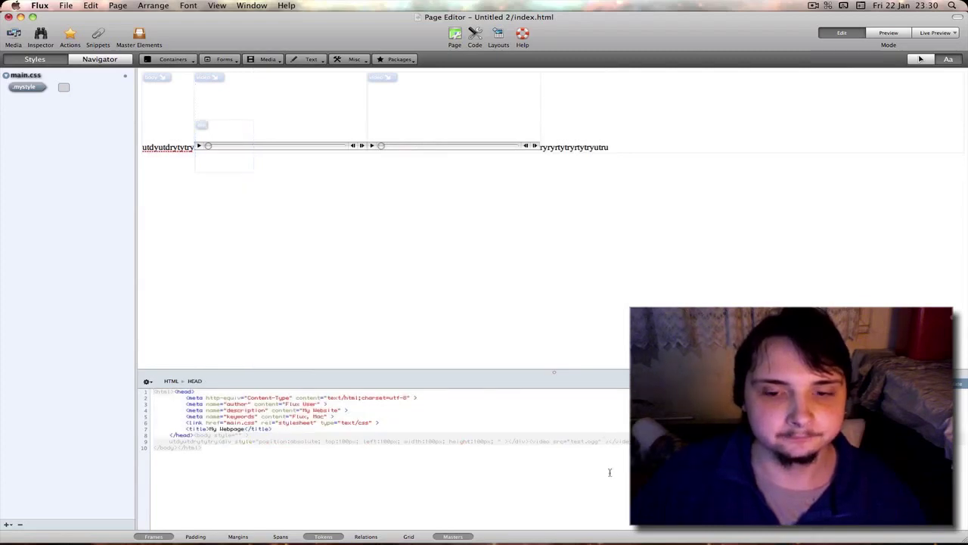
{"action": "left_click", "coordinate": [519, 458]}
{"action": "left_click", "coordinate": [415, 441]}
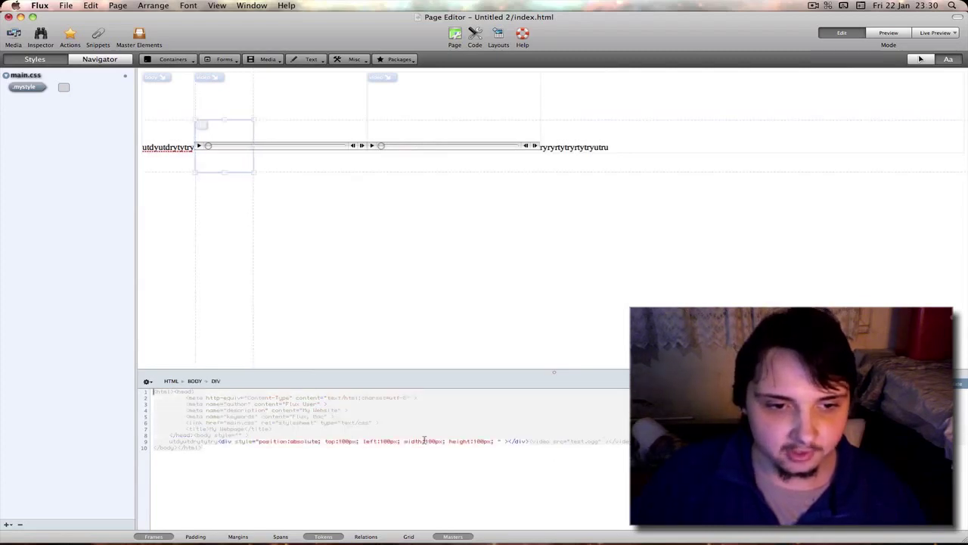
{"action": "left_click", "coordinate": [609, 444]}
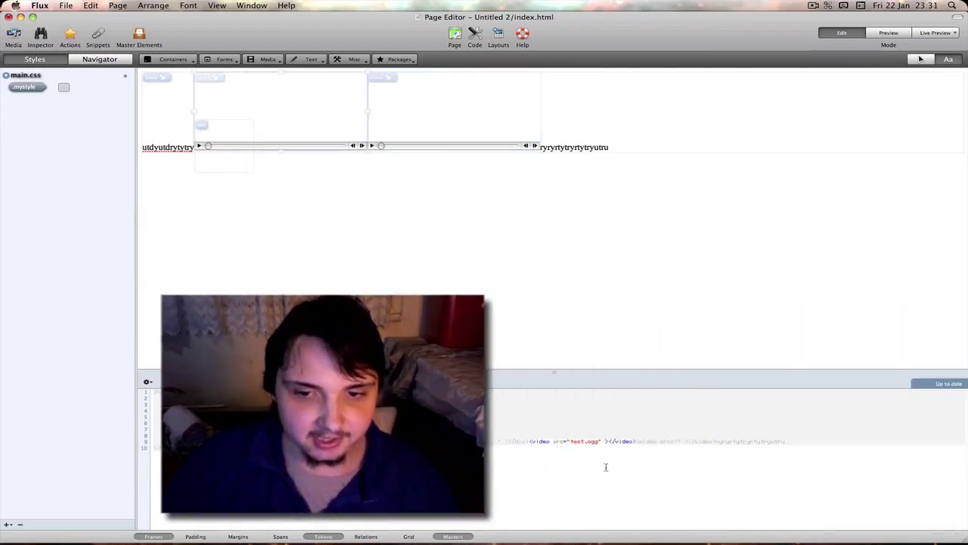
Add an empty poster="" attribute to the video tag, fixing the stray quote
{"action": "type", "text": "poster"}
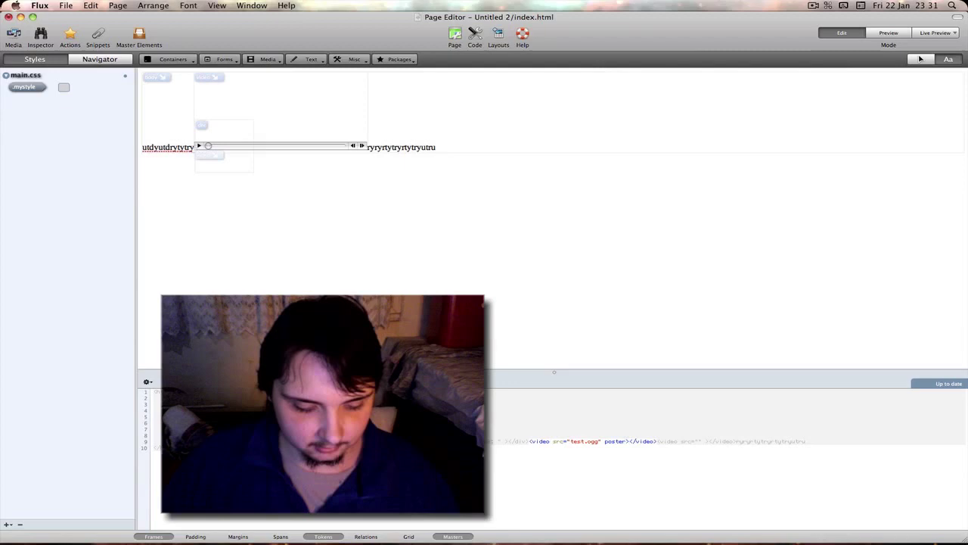
{"action": "type", "text": "="}
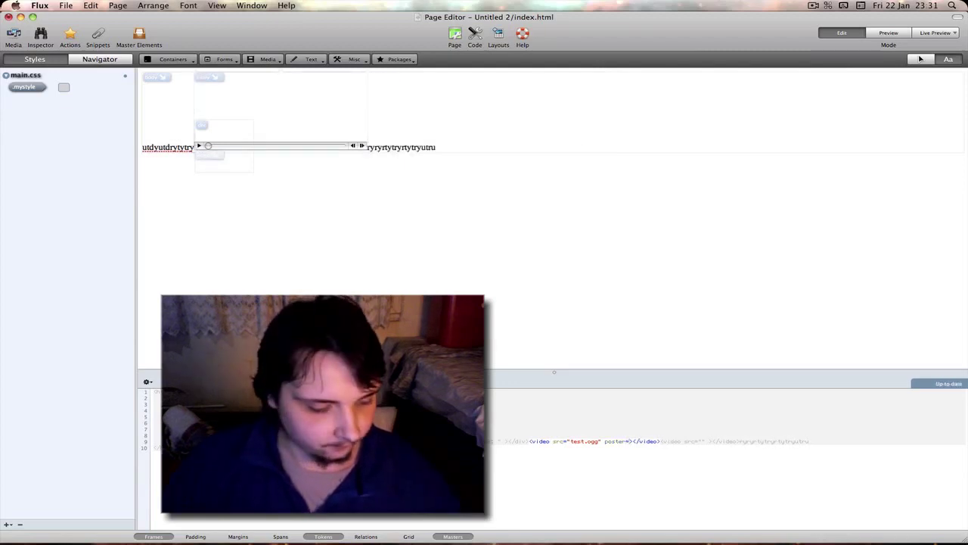
{"action": "type", "text": "\""}
{"action": "key", "text": "BackSpace"}
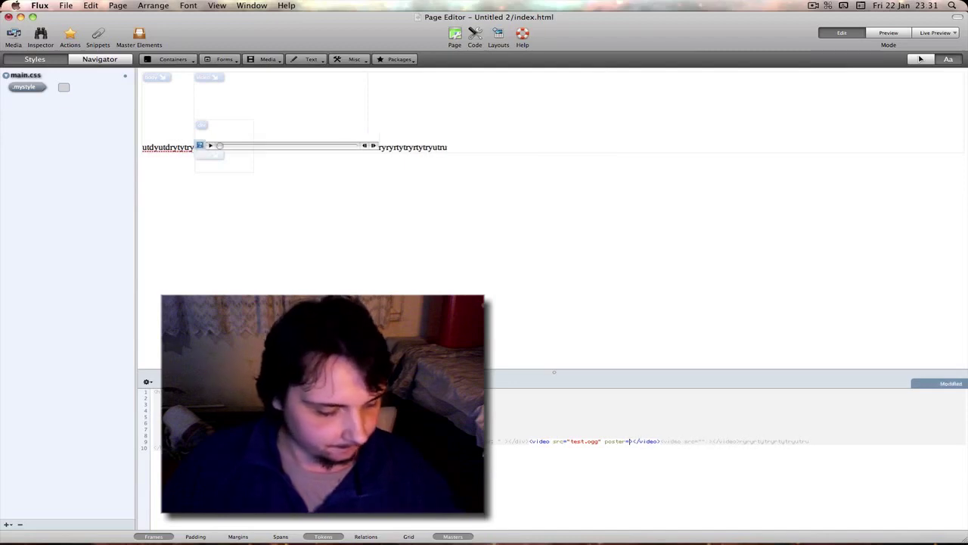
{"action": "type", "text": "\"\""}
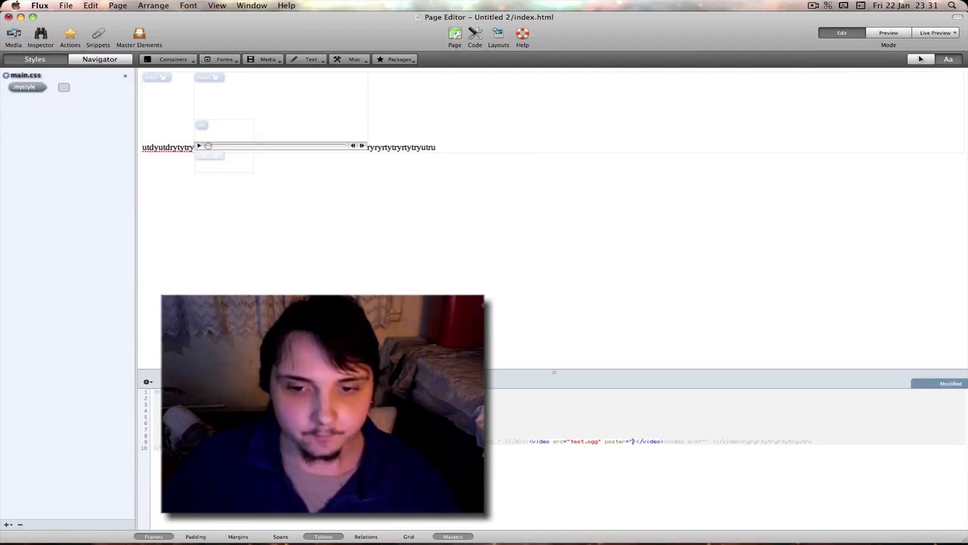
{"action": "left_click", "coordinate": [634, 442]}
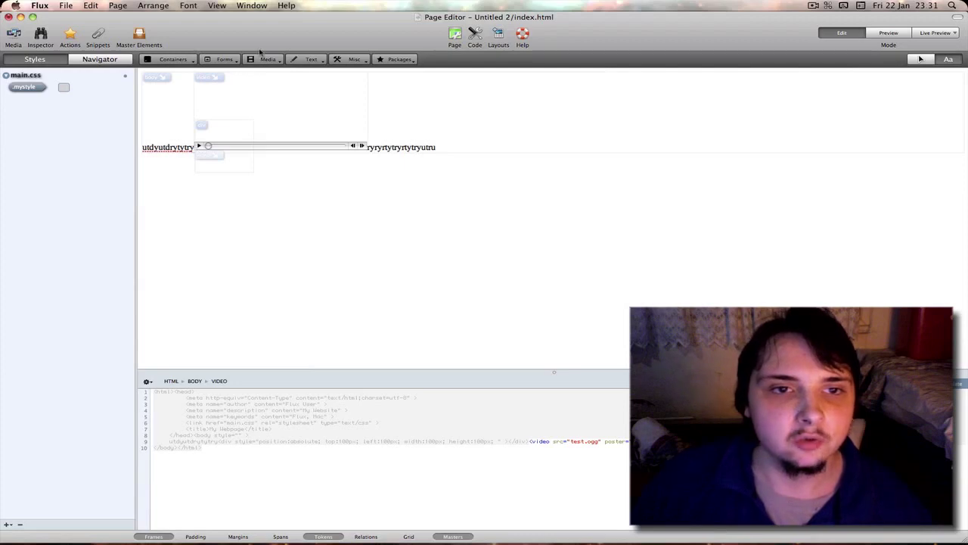
Look through the Media, Text and Misc insert menus, then show the Packages list
{"action": "left_click", "coordinate": [262, 60]}
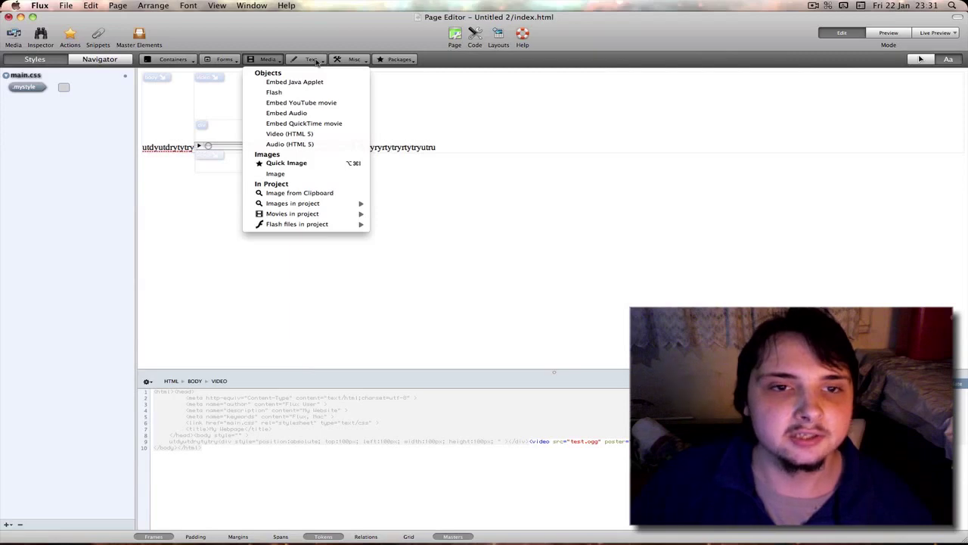
{"action": "left_click", "coordinate": [316, 60]}
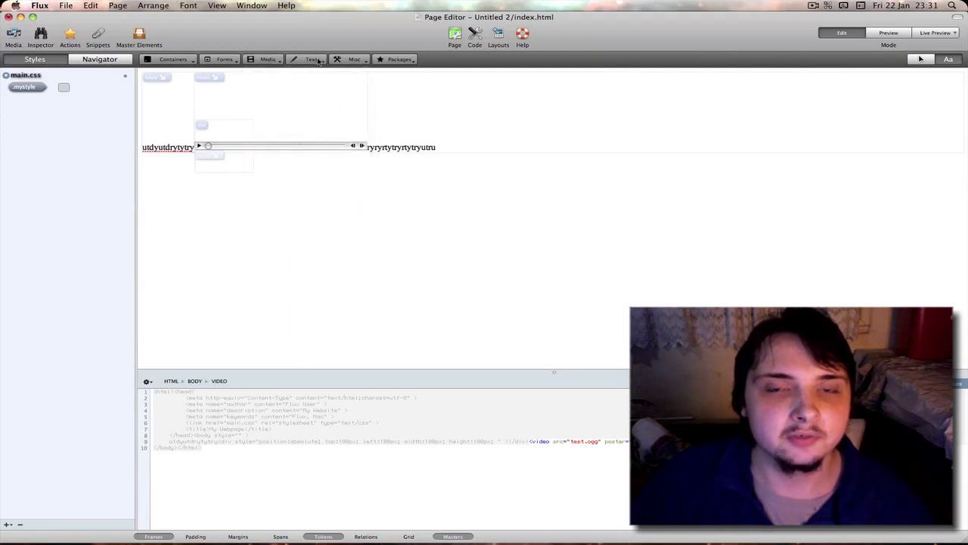
{"action": "left_click", "coordinate": [317, 60]}
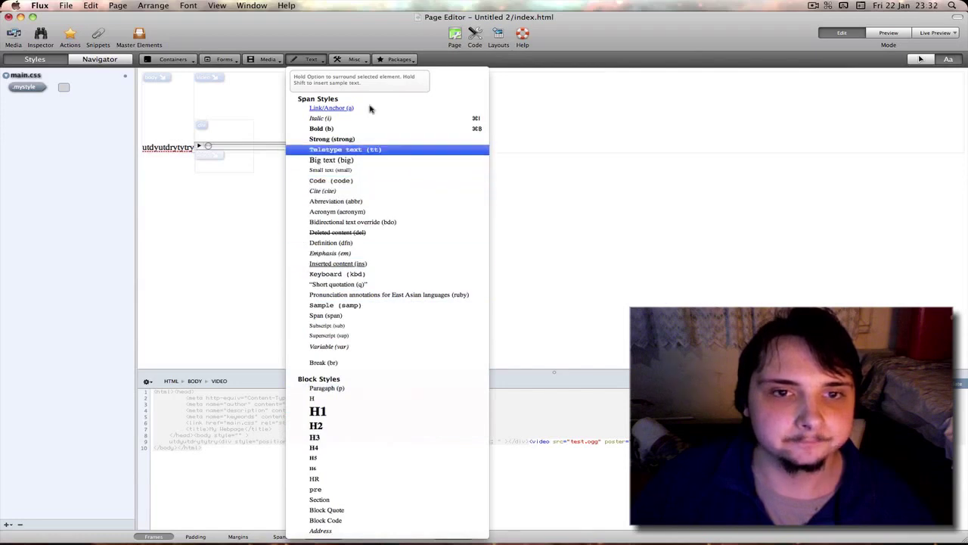
{"action": "left_click", "coordinate": [364, 64]}
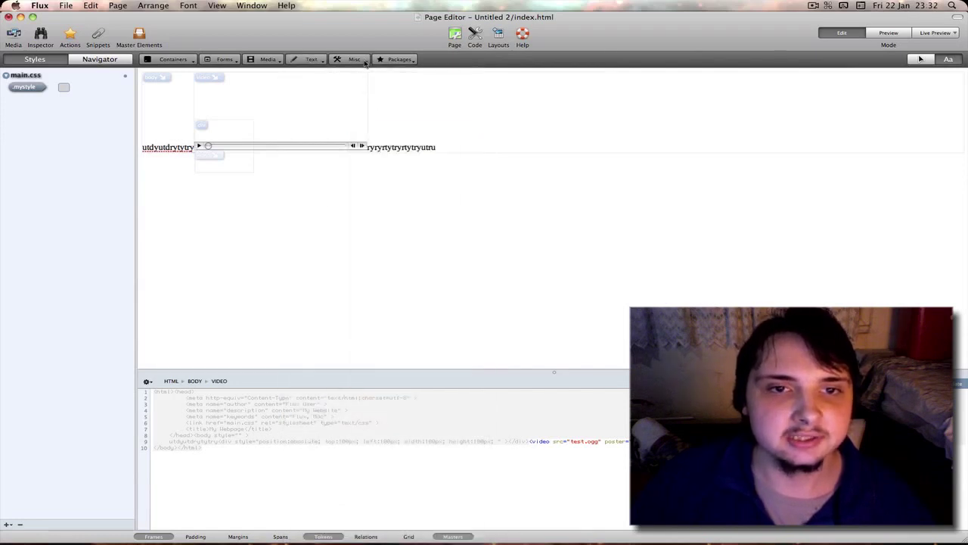
{"action": "left_click", "coordinate": [364, 63]}
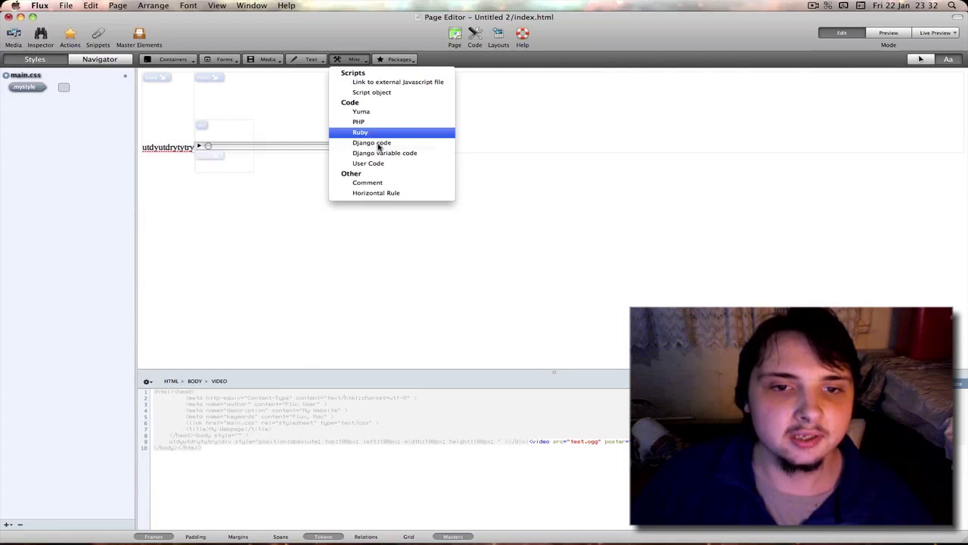
{"action": "left_click", "coordinate": [377, 194]}
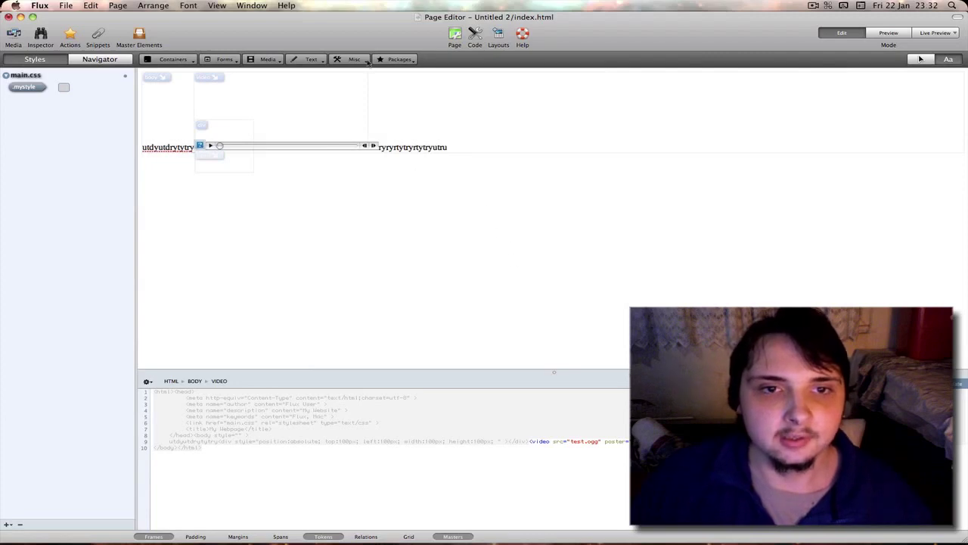
{"action": "left_click", "coordinate": [381, 60]}
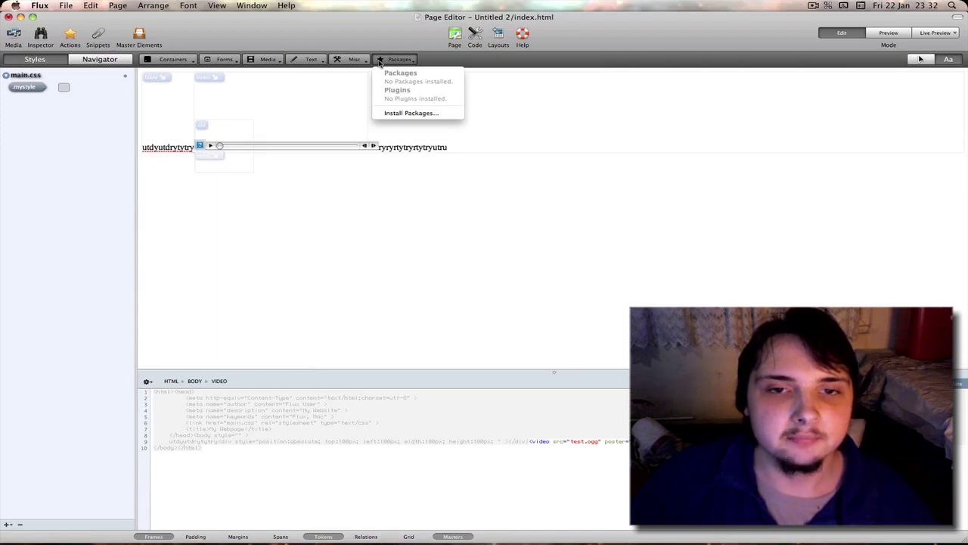
Install the curvyCorners package through Install Packages and close the Site Manager
{"action": "left_click", "coordinate": [405, 114]}
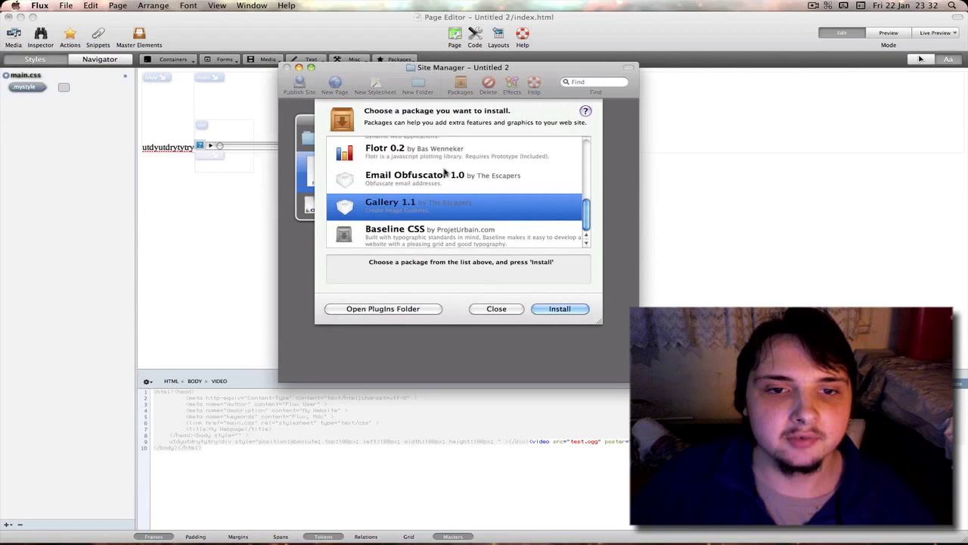
{"action": "scroll", "coordinate": [446, 201], "scroll_direction": "up", "scroll_amount": 5}
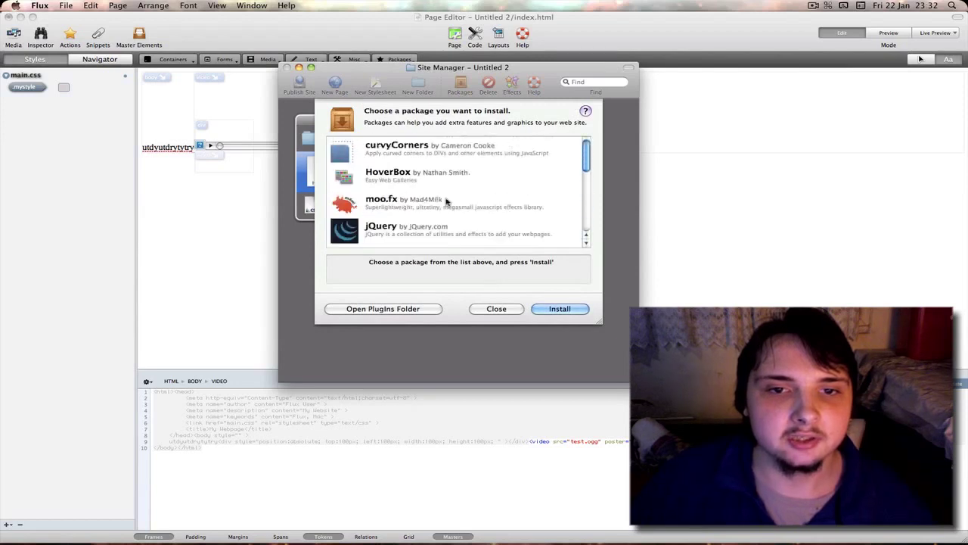
{"action": "left_click", "coordinate": [423, 150]}
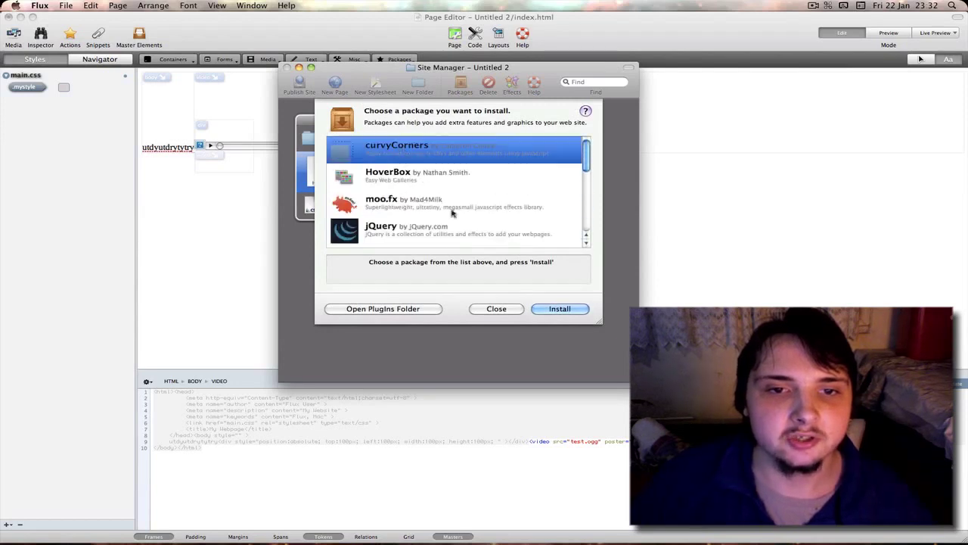
{"action": "left_click", "coordinate": [574, 313]}
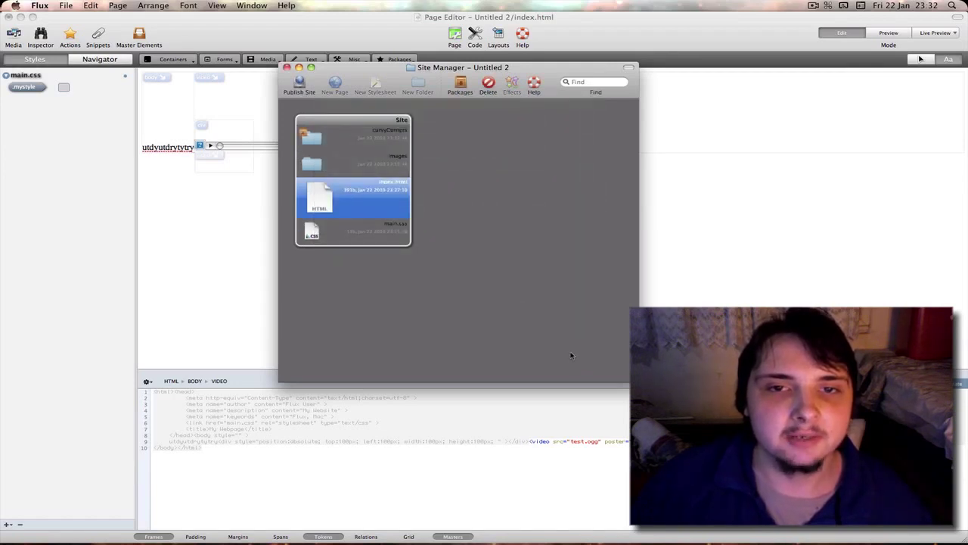
{"action": "left_click", "coordinate": [382, 42]}
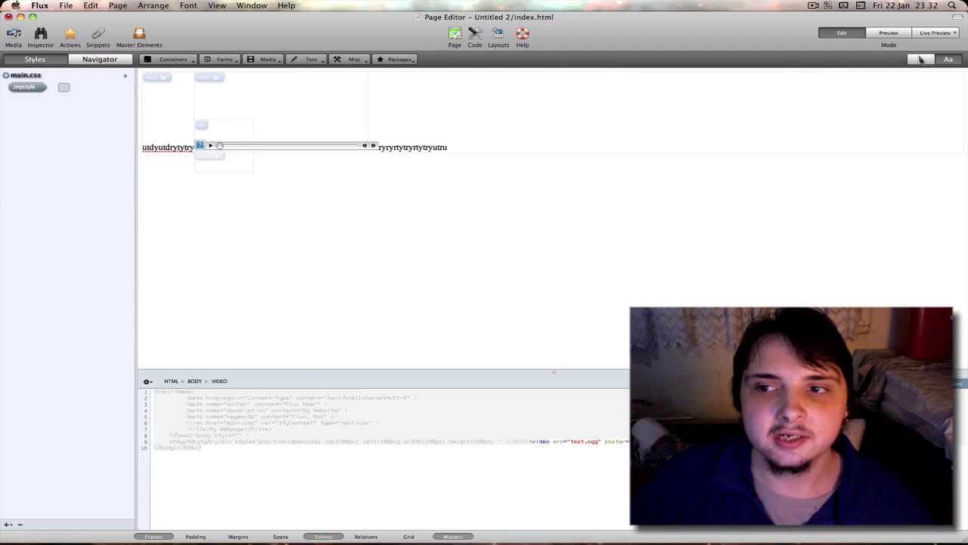
In Move elements mode, leave the video in place and drag the div to left 300px, top 250px
{"action": "left_click", "coordinate": [921, 60]}
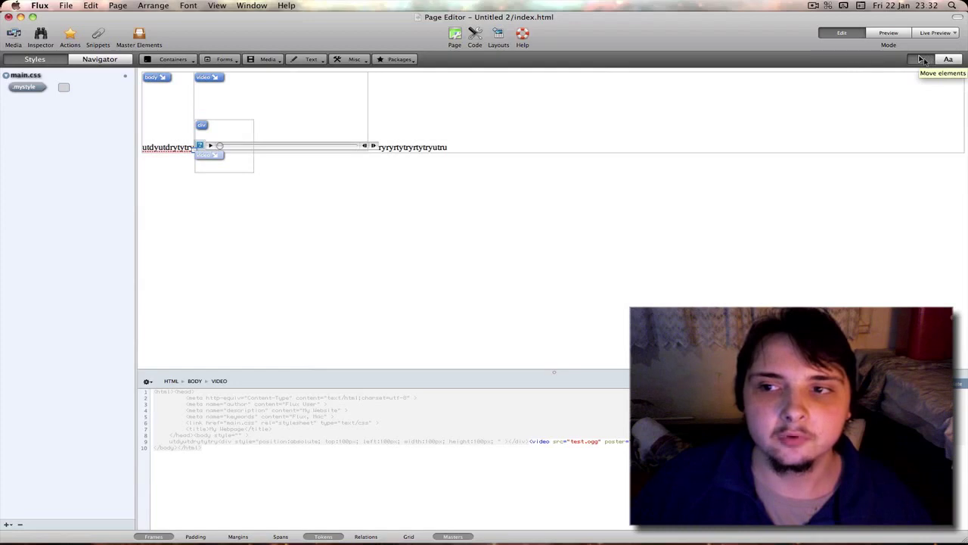
{"action": "left_click", "coordinate": [230, 123]}
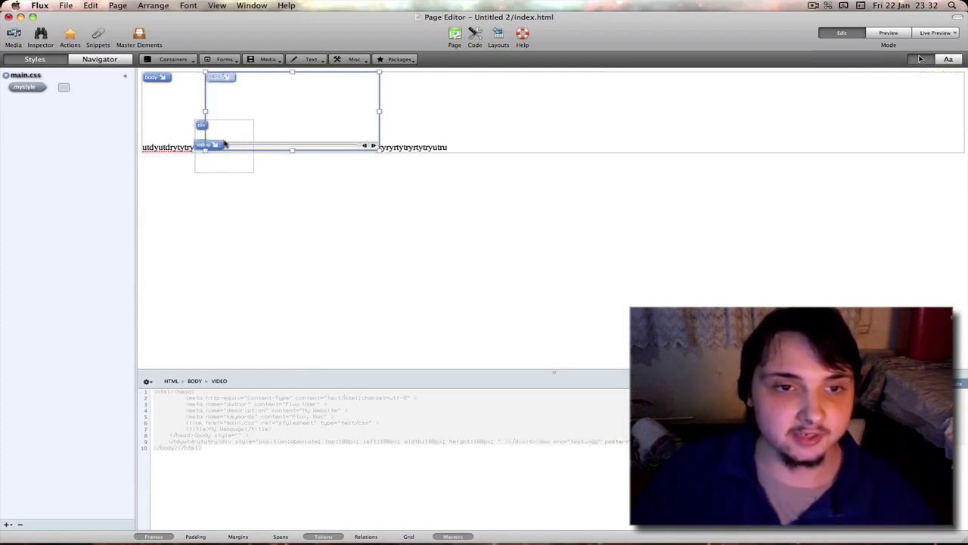
{"action": "left_click_drag", "start_coordinate": [258, 123], "coordinate": [251, 109]}
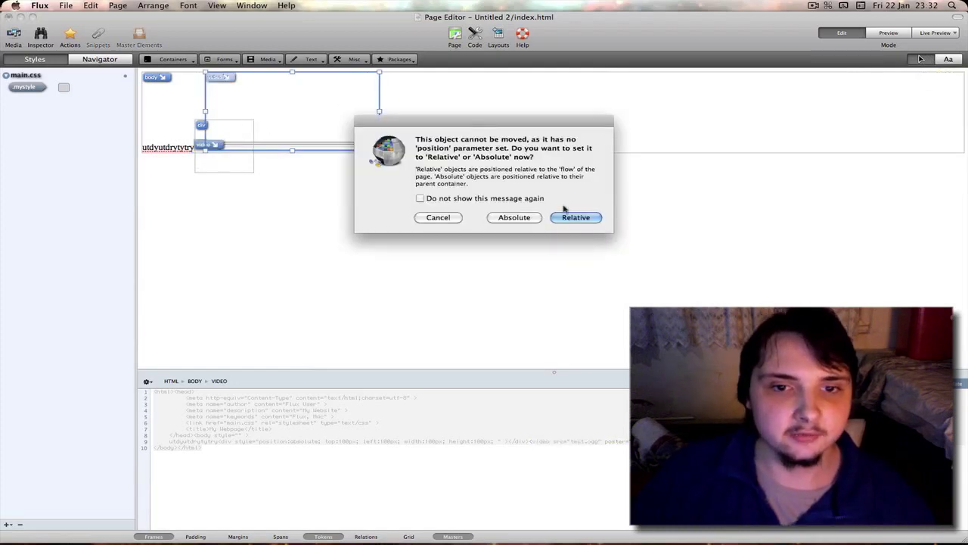
{"action": "left_click", "coordinate": [438, 217]}
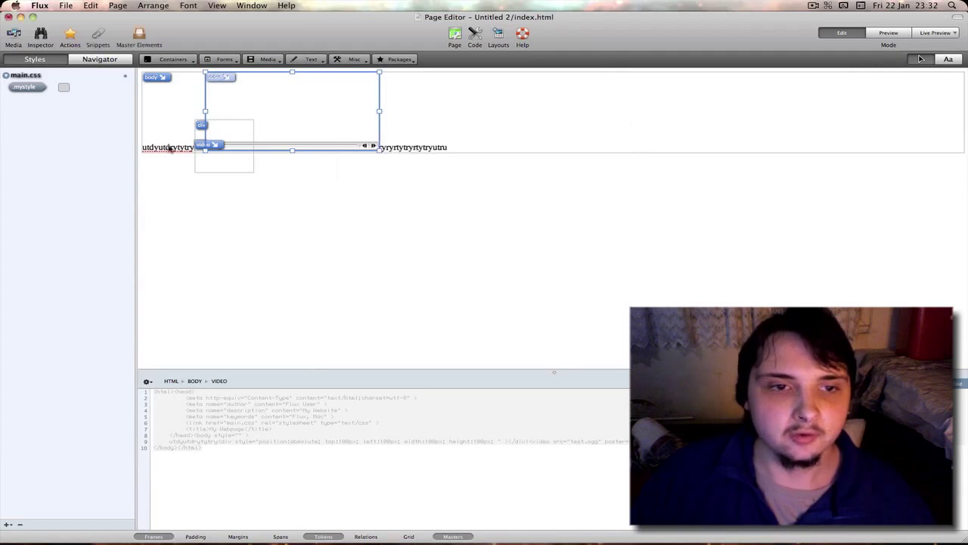
{"action": "left_click", "coordinate": [182, 151]}
{"action": "left_click_drag", "start_coordinate": [163, 94], "coordinate": [173, 199]}
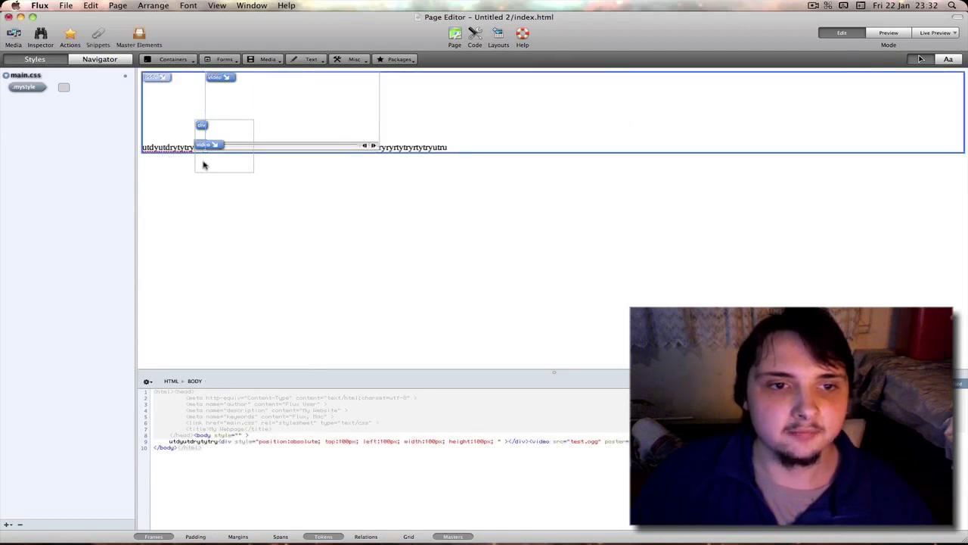
{"action": "left_click_drag", "start_coordinate": [205, 162], "coordinate": [211, 205]}
{"action": "left_click_drag", "start_coordinate": [222, 169], "coordinate": [344, 204]}
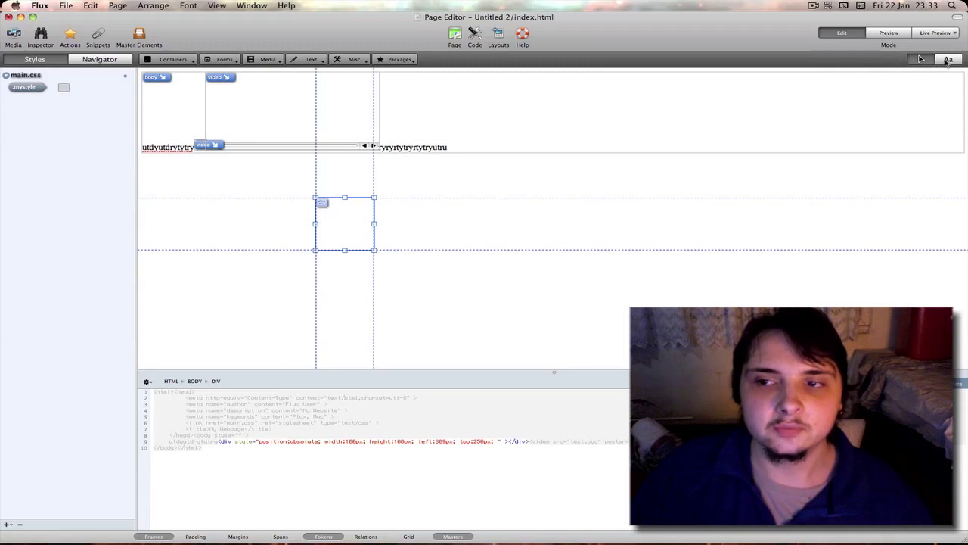
Type fgfdgdfgdfgdfgdfgdgsgdgdf into the div box in text editing mode
{"action": "left_click", "coordinate": [947, 60]}
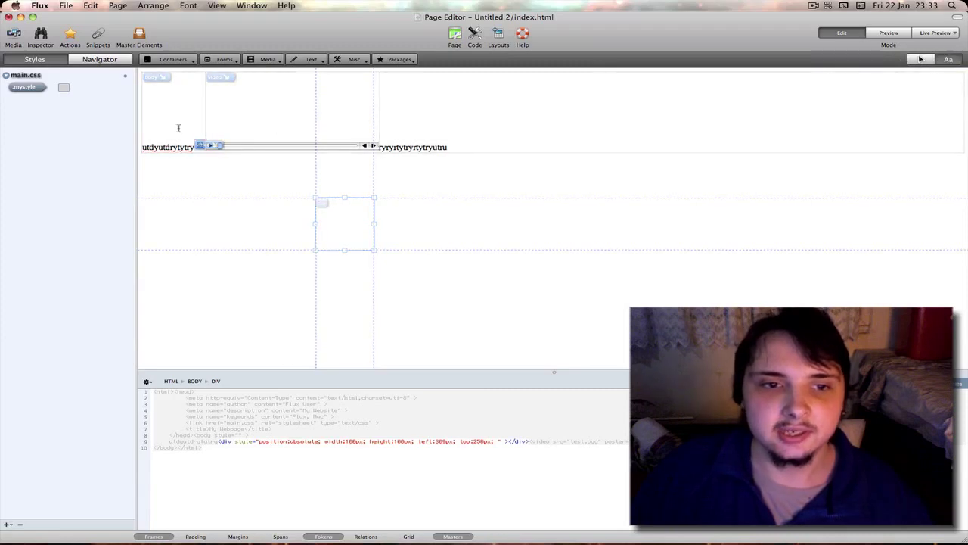
{"action": "left_click", "coordinate": [325, 200]}
{"action": "type", "text": "fgfdgdfg"}
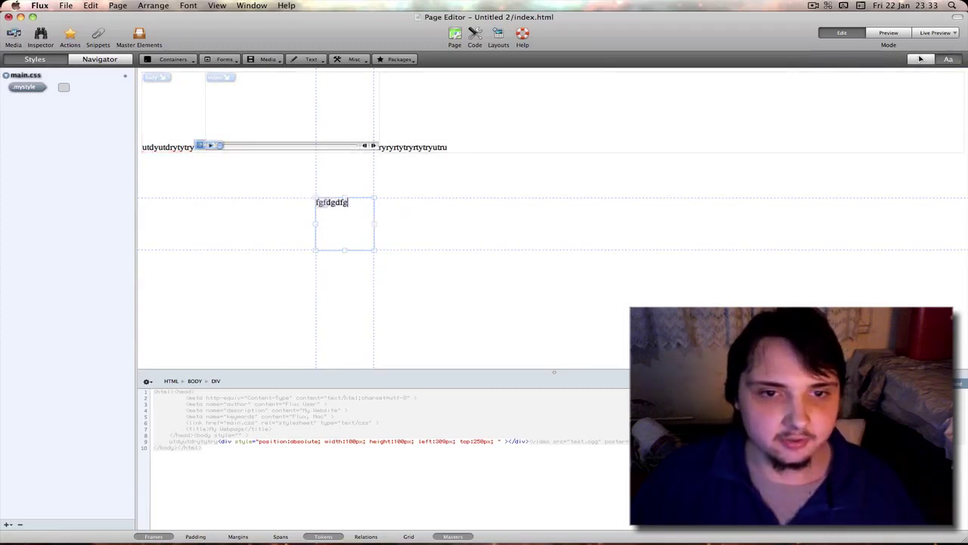
{"action": "type", "text": "dfgdfgdfgdgsgdgdf"}
{"action": "left_click", "coordinate": [502, 169]}
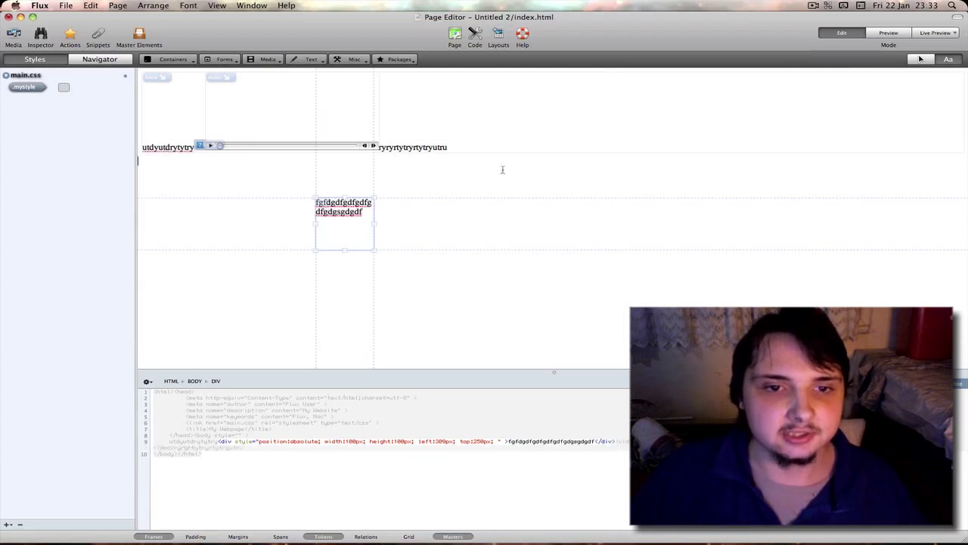
Return to select mode, select the body, then clear the selection
{"action": "left_click", "coordinate": [921, 59]}
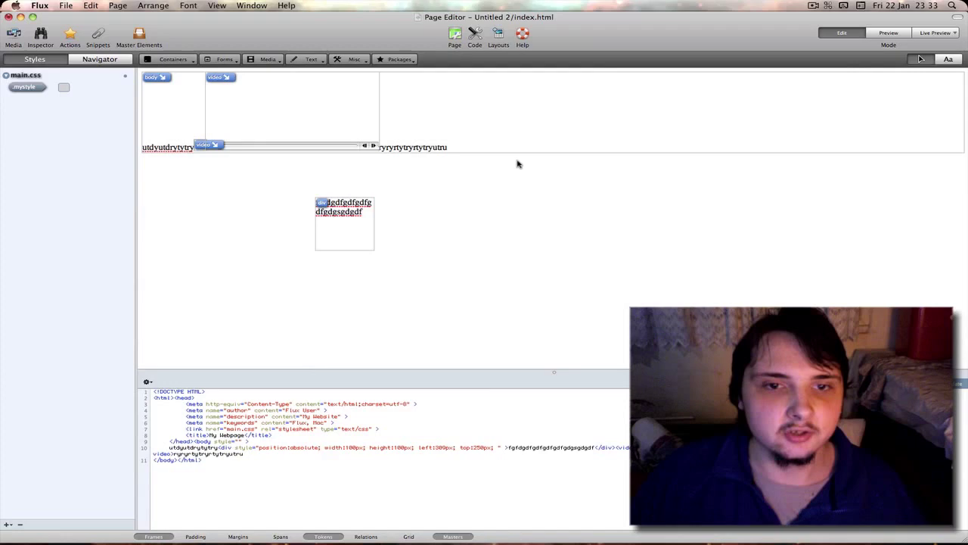
{"action": "left_click", "coordinate": [525, 98]}
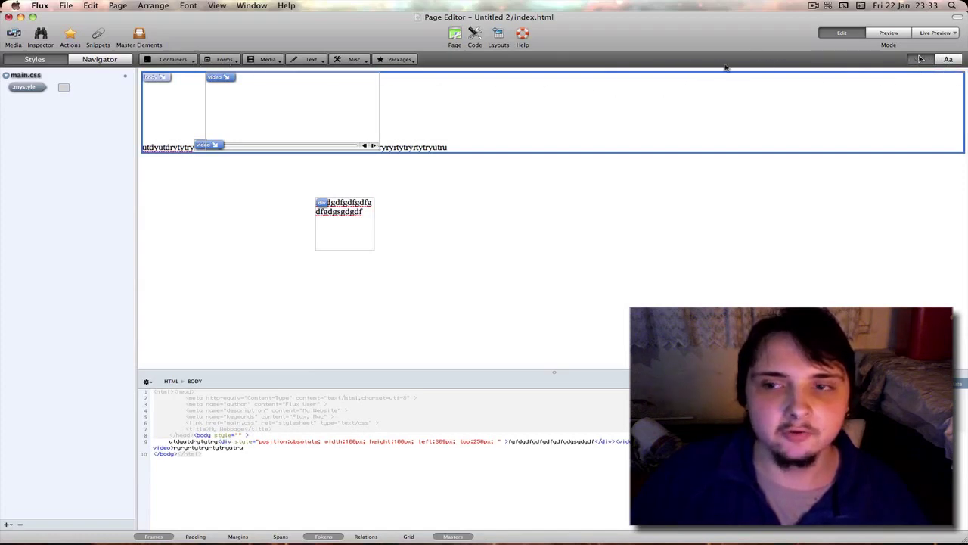
{"action": "left_click", "coordinate": [485, 198]}
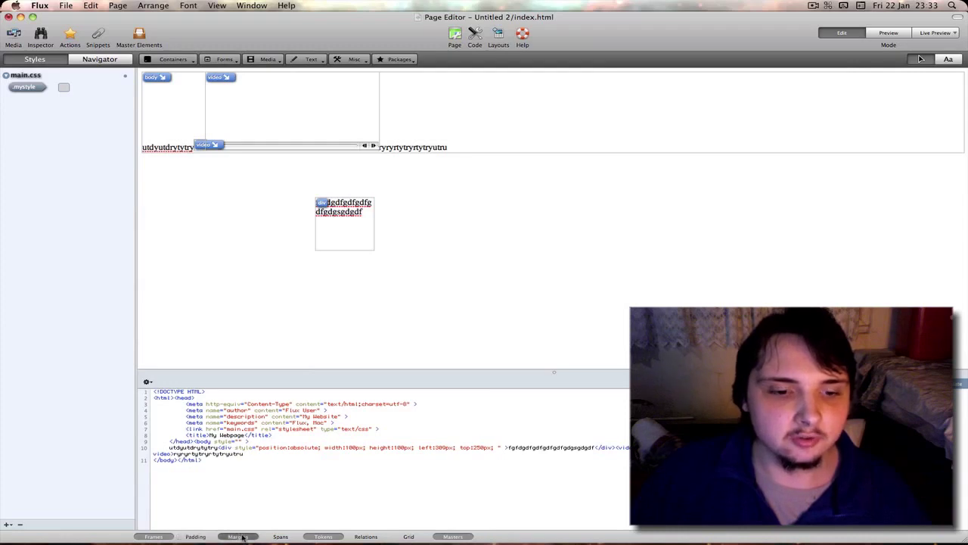
{"action": "left_click", "coordinate": [404, 537]}
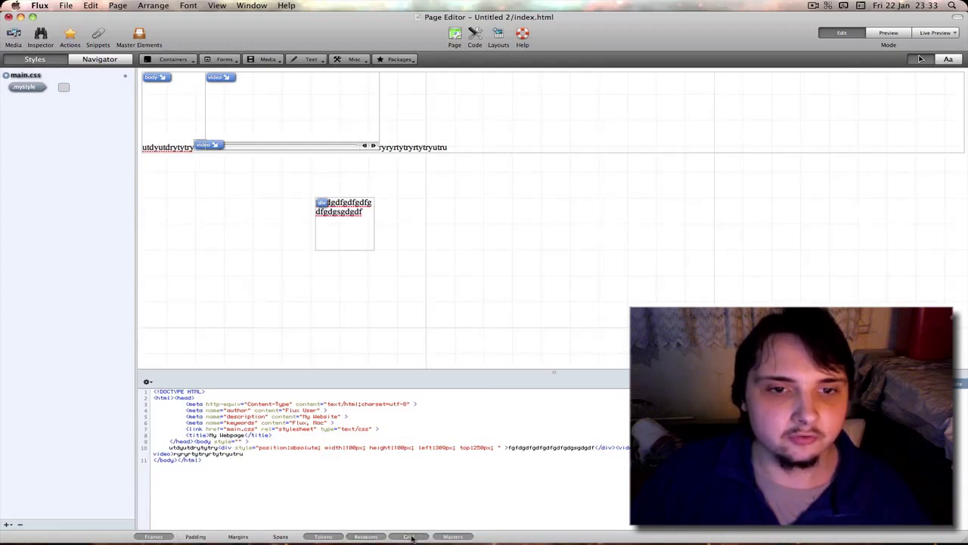
{"action": "left_click", "coordinate": [408, 537]}
{"action": "left_click", "coordinate": [411, 537]}
{"action": "left_click", "coordinate": [411, 537]}
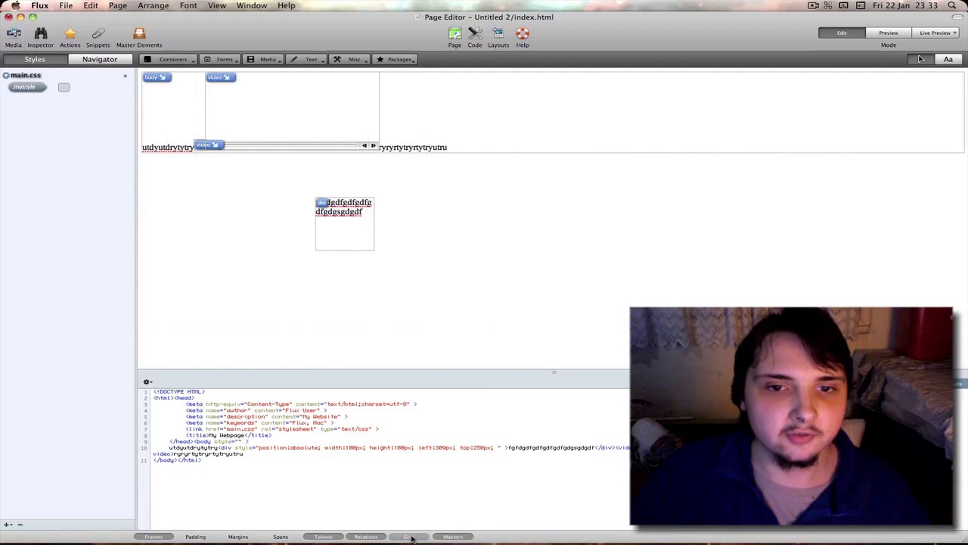
{"action": "left_click", "coordinate": [412, 536]}
{"action": "left_click", "coordinate": [411, 536]}
{"action": "left_click", "coordinate": [411, 536]}
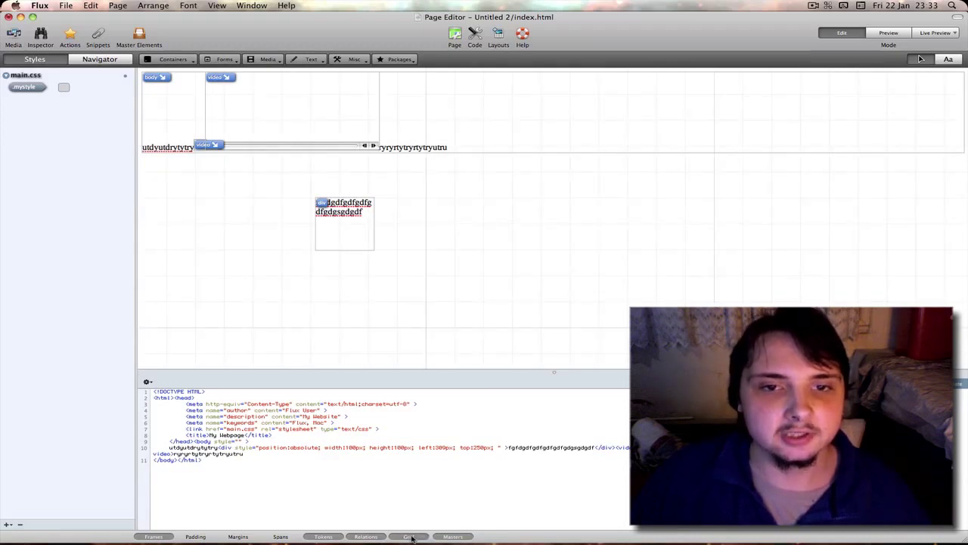
{"action": "left_click", "coordinate": [411, 536]}
{"action": "left_click", "coordinate": [412, 537]}
{"action": "left_click", "coordinate": [412, 536]}
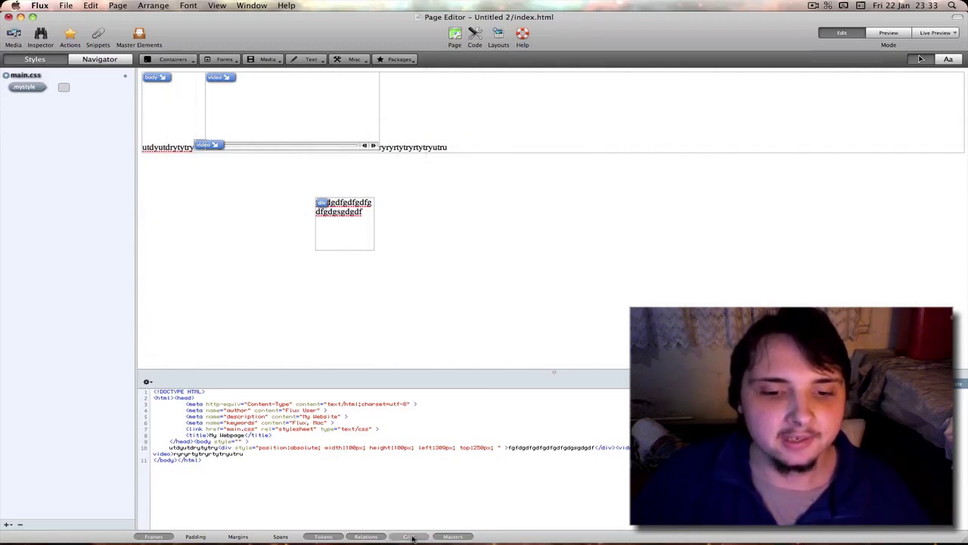
{"action": "left_click", "coordinate": [412, 536]}
{"action": "left_click", "coordinate": [410, 537]}
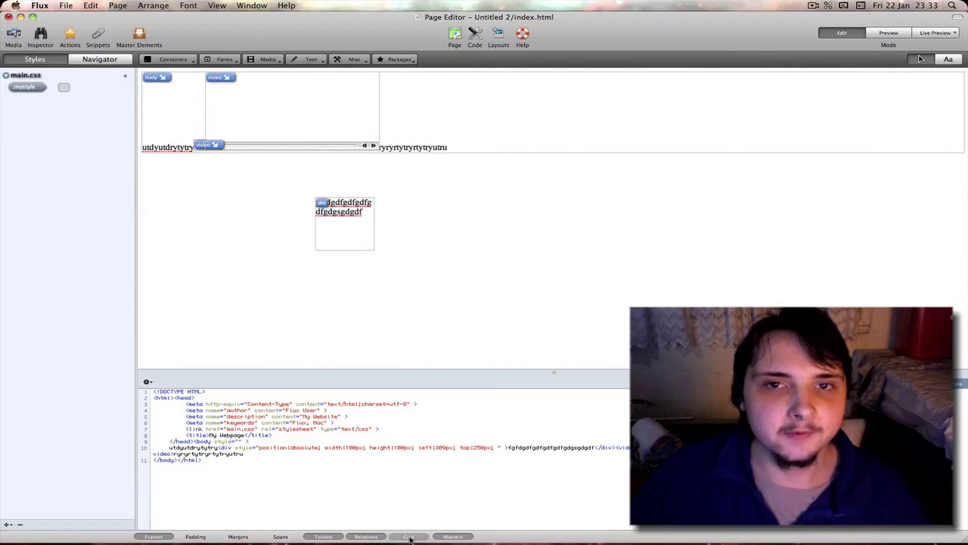
{"action": "left_click", "coordinate": [409, 537]}
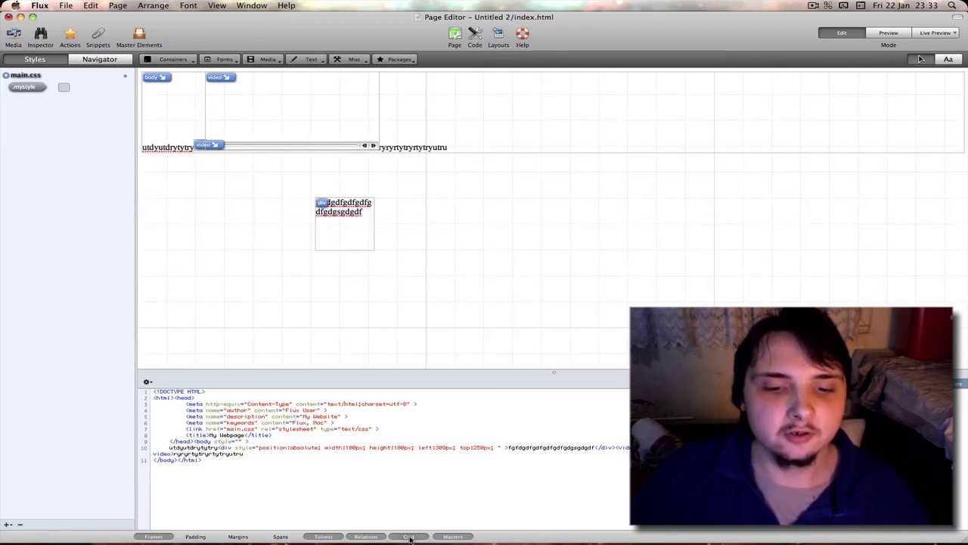
{"action": "left_click", "coordinate": [408, 537]}
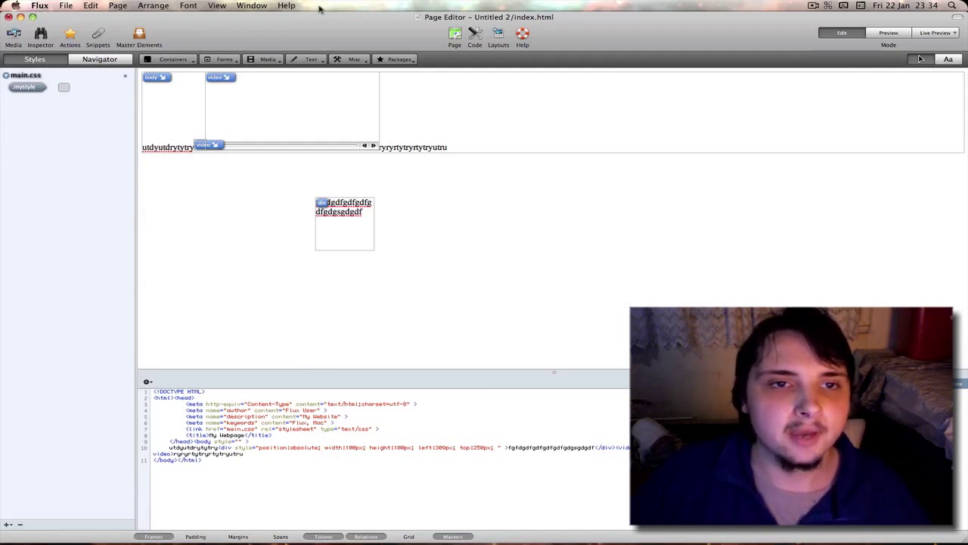
View the About Flux version and credits information, then close it
{"action": "left_click", "coordinate": [47, 7]}
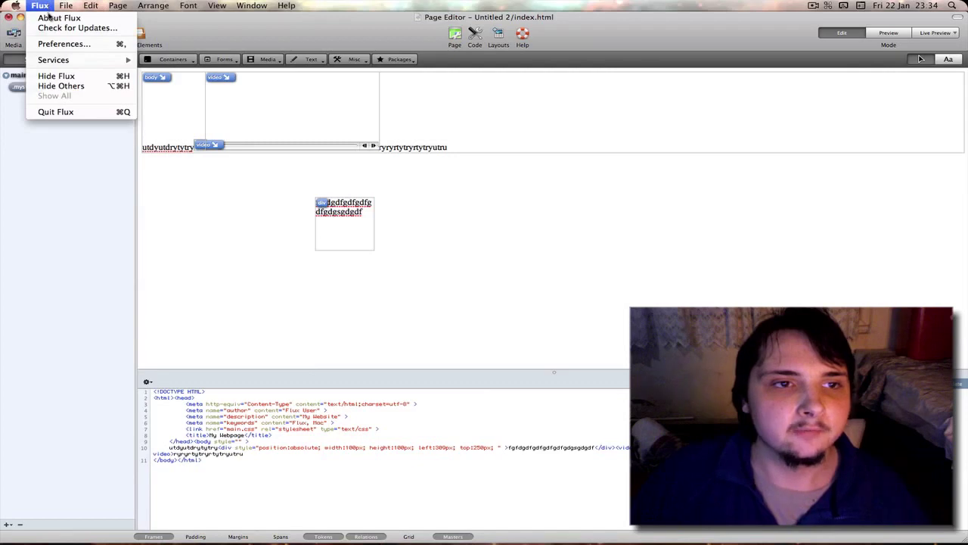
{"action": "left_click", "coordinate": [48, 18]}
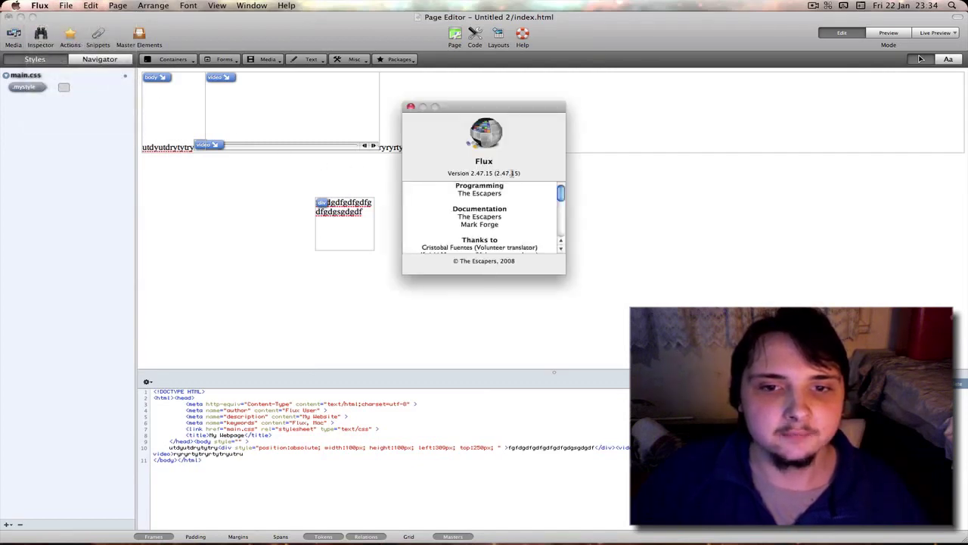
{"action": "left_click", "coordinate": [410, 107]}
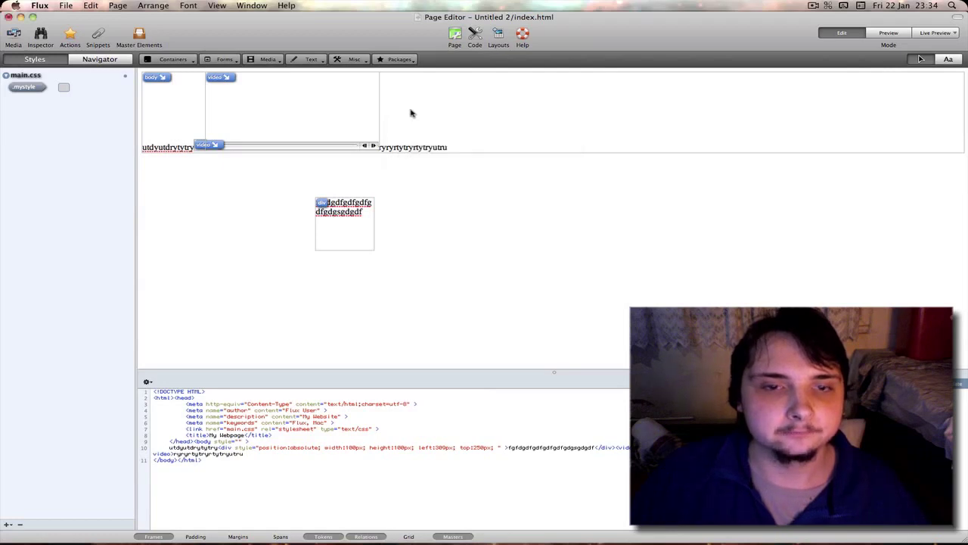
Check for updates and dismiss the notice that version 2.47.15 is the newest
{"action": "left_click", "coordinate": [46, 6]}
{"action": "left_click", "coordinate": [55, 29]}
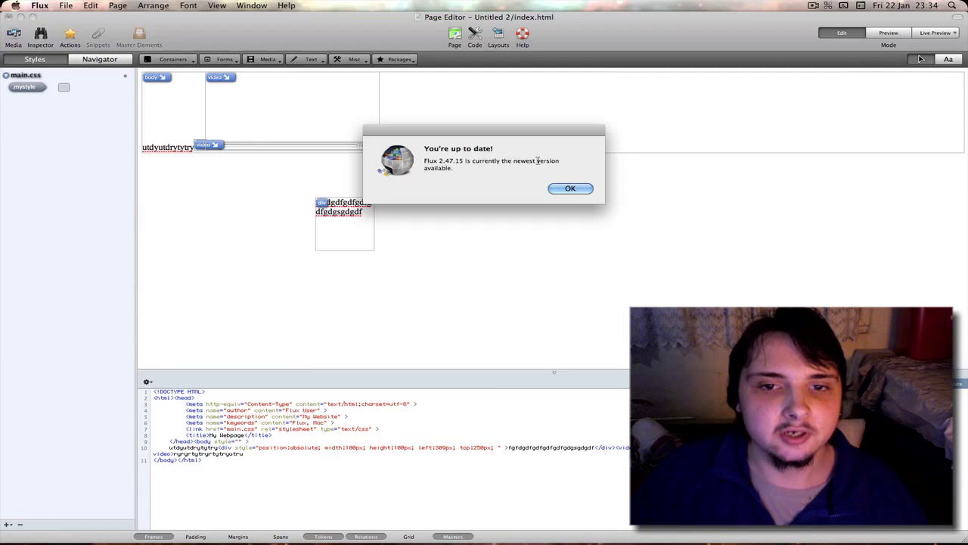
{"action": "left_click", "coordinate": [570, 188]}
{"action": "left_click", "coordinate": [37, 6]}
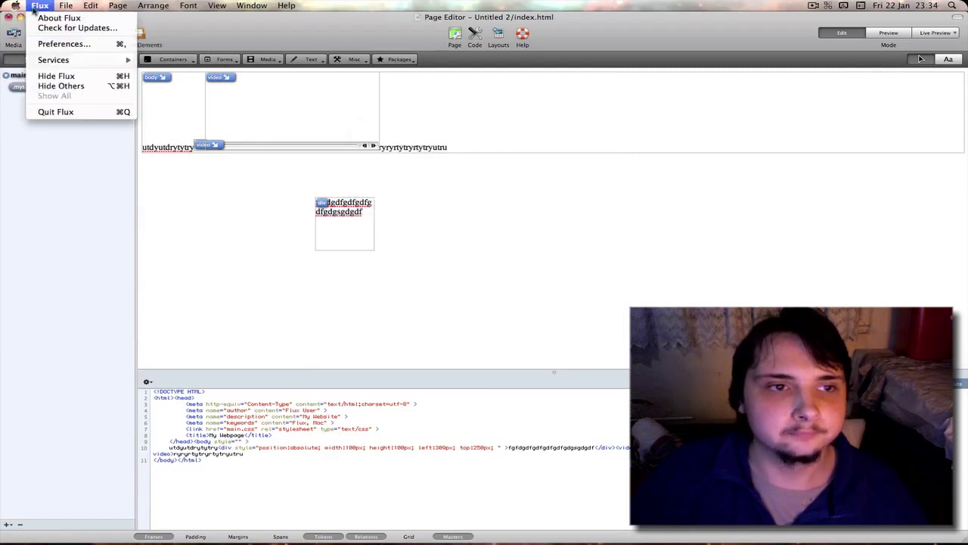
Open Flux Preferences and have it find the installed web browsers for previewing
{"action": "left_click", "coordinate": [61, 41]}
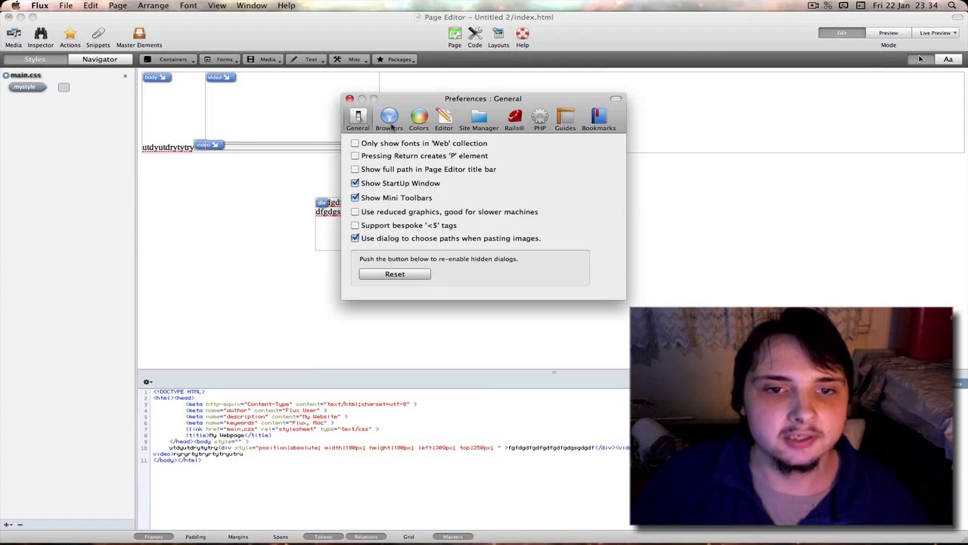
{"action": "left_click", "coordinate": [391, 120]}
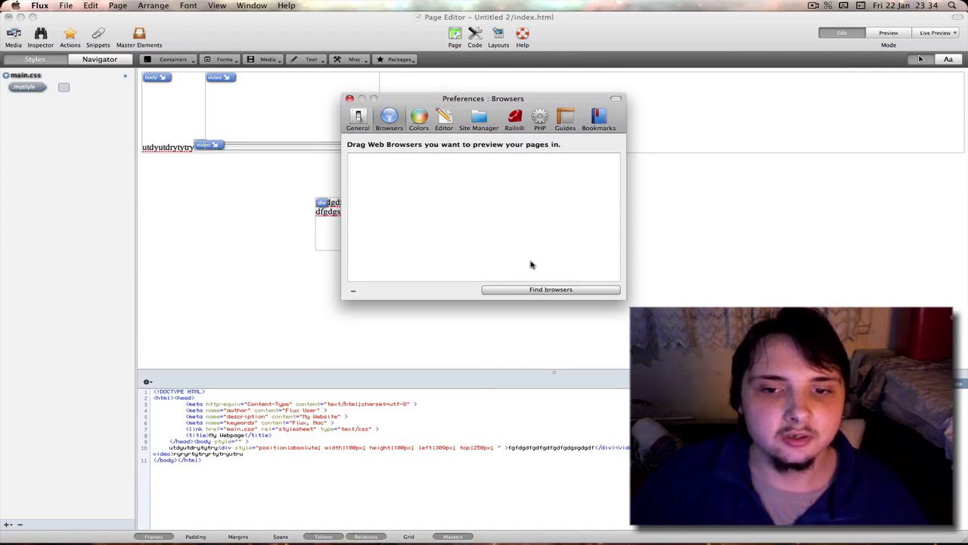
{"action": "left_click", "coordinate": [542, 292]}
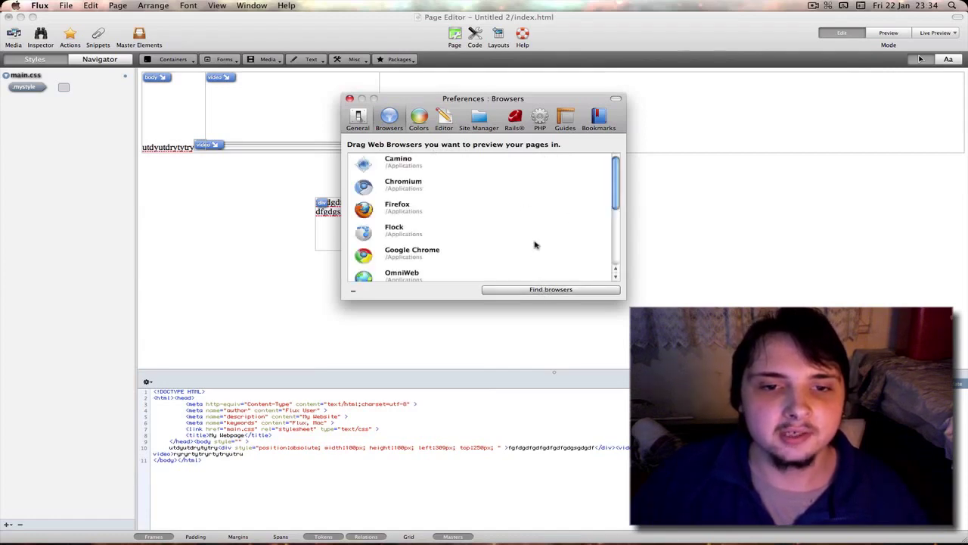
{"action": "scroll", "coordinate": [424, 170], "scroll_direction": "down", "scroll_amount": 5}
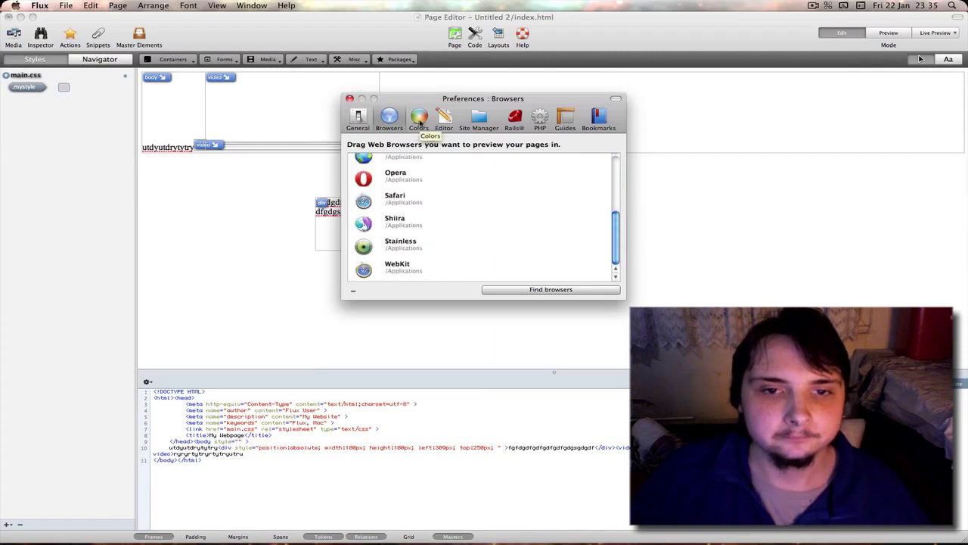
In Colors, try the Graphite and Bright colour schemes, finally settling on Aqua
{"action": "left_click", "coordinate": [420, 121]}
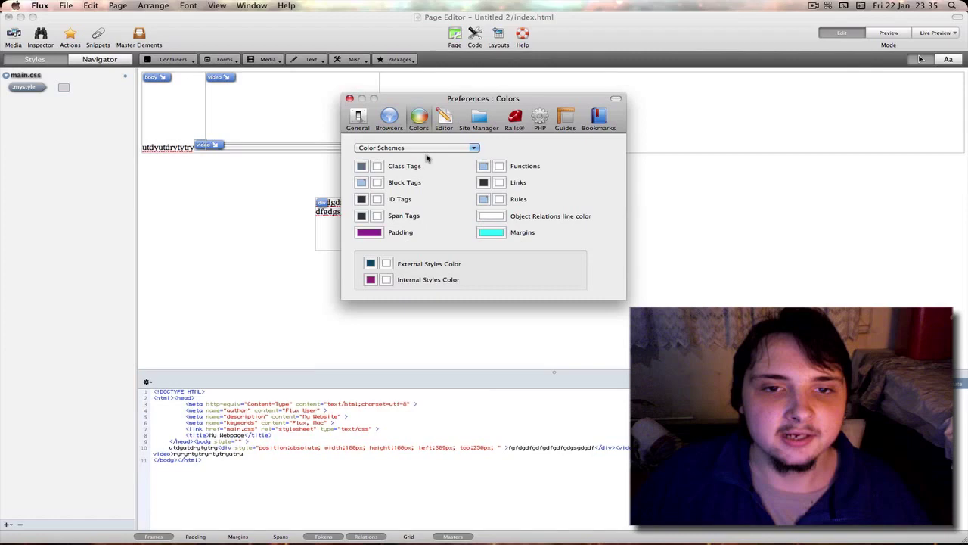
{"action": "left_click", "coordinate": [439, 147]}
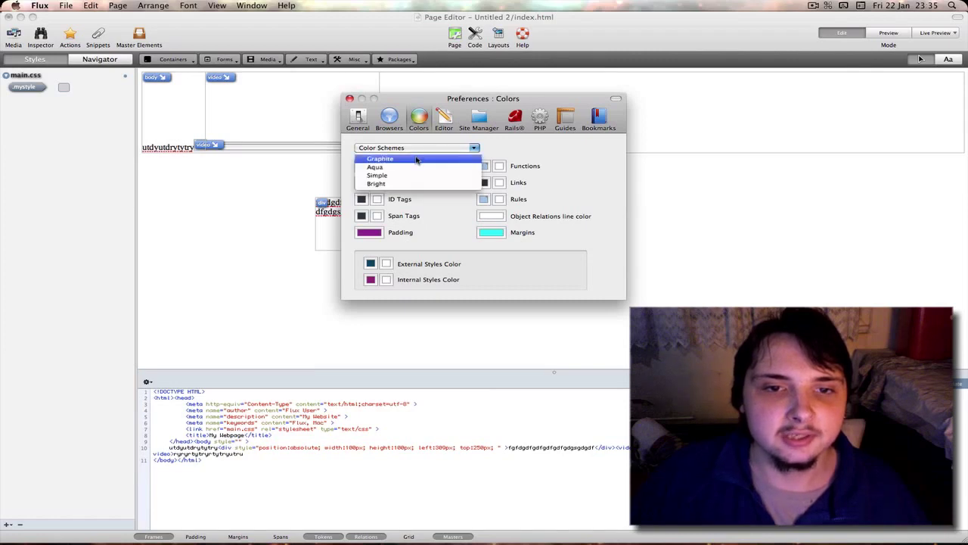
{"action": "left_click", "coordinate": [416, 160]}
{"action": "left_click", "coordinate": [421, 149]}
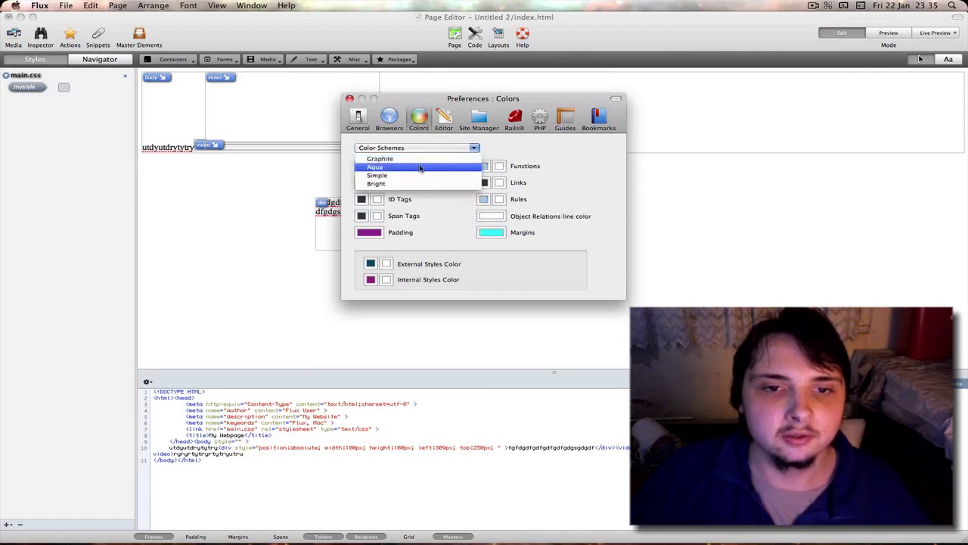
{"action": "left_click", "coordinate": [420, 149]}
{"action": "left_click", "coordinate": [420, 149]}
{"action": "left_click", "coordinate": [420, 166]}
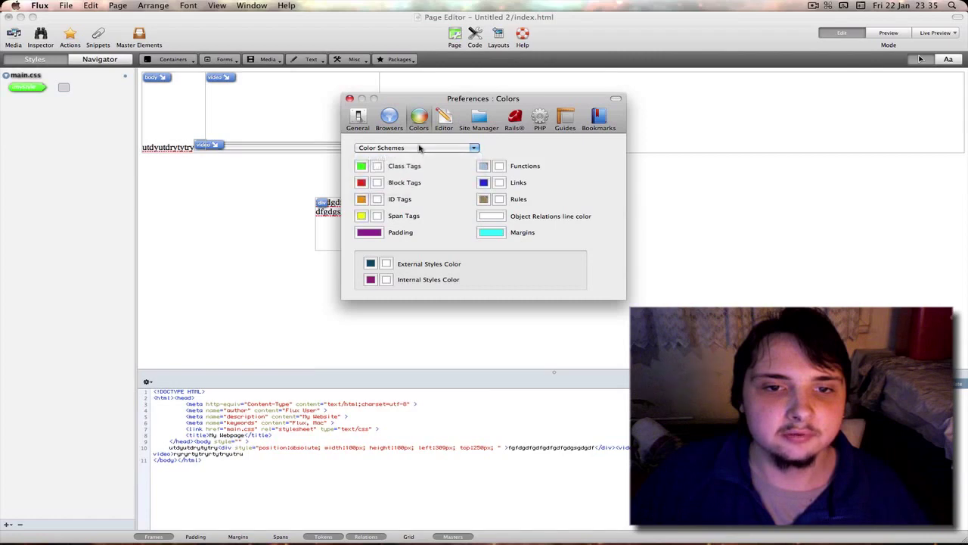
{"action": "left_click", "coordinate": [420, 148]}
{"action": "left_click", "coordinate": [417, 183]}
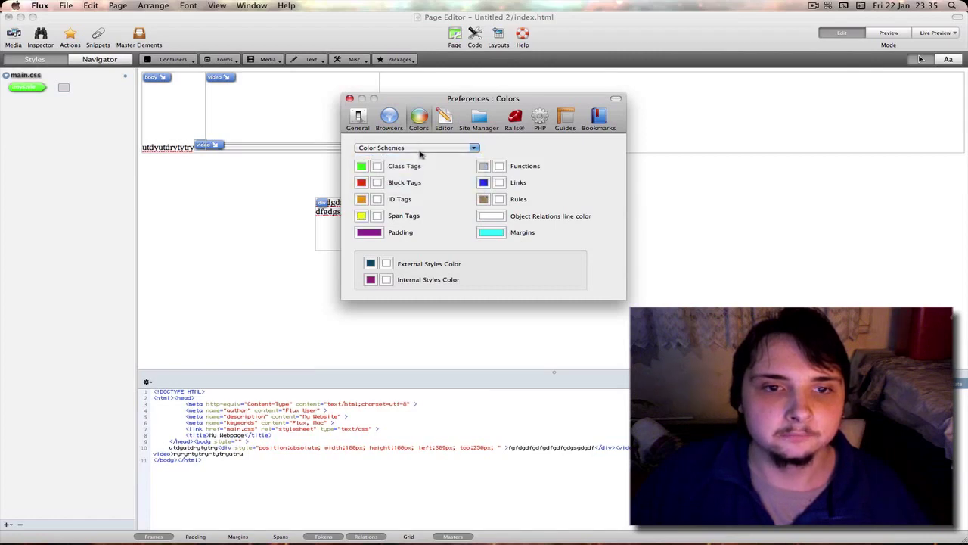
{"action": "left_click", "coordinate": [418, 148]}
{"action": "left_click", "coordinate": [419, 167]}
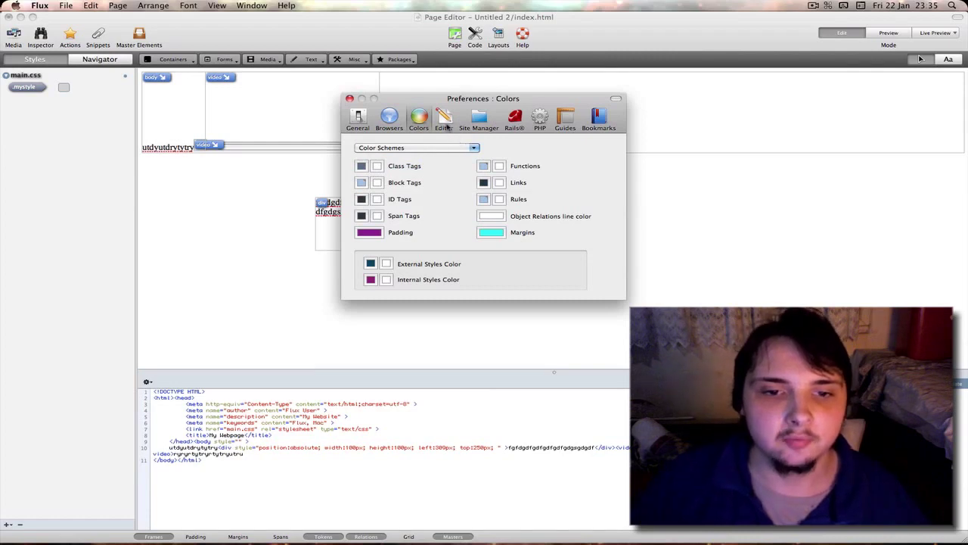
Review the Editor pane's external text editor choices unchanged, then view the Site Manager themes list
{"action": "left_click", "coordinate": [447, 120]}
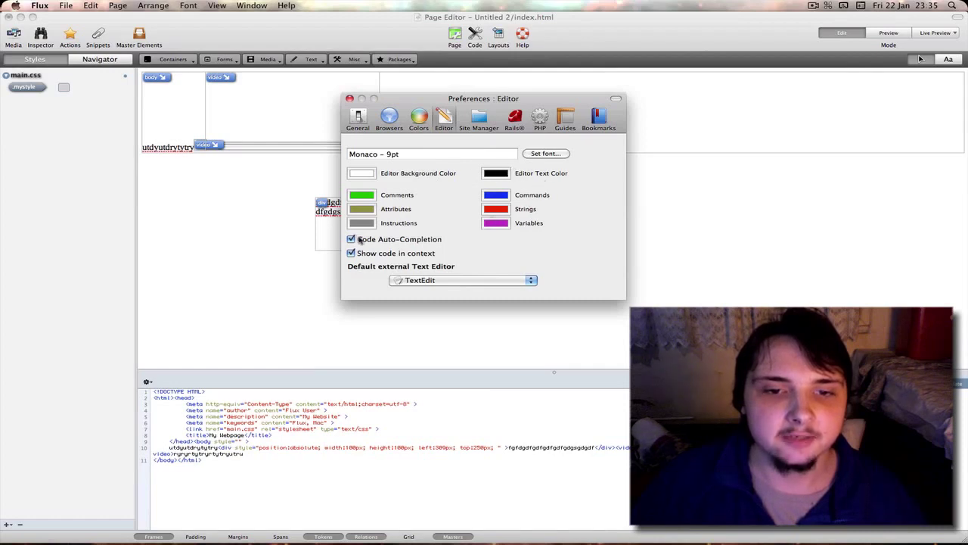
{"action": "left_click", "coordinate": [443, 279]}
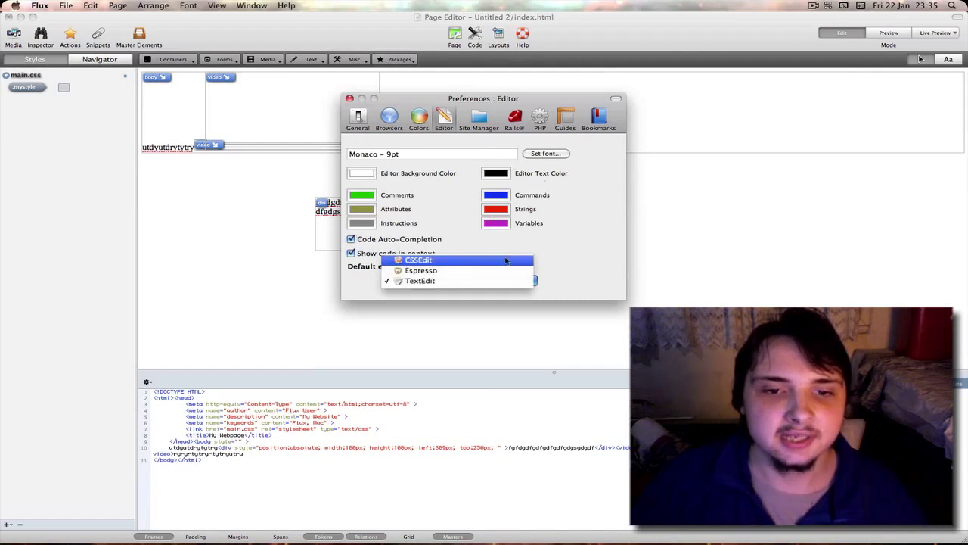
{"action": "left_click", "coordinate": [561, 261]}
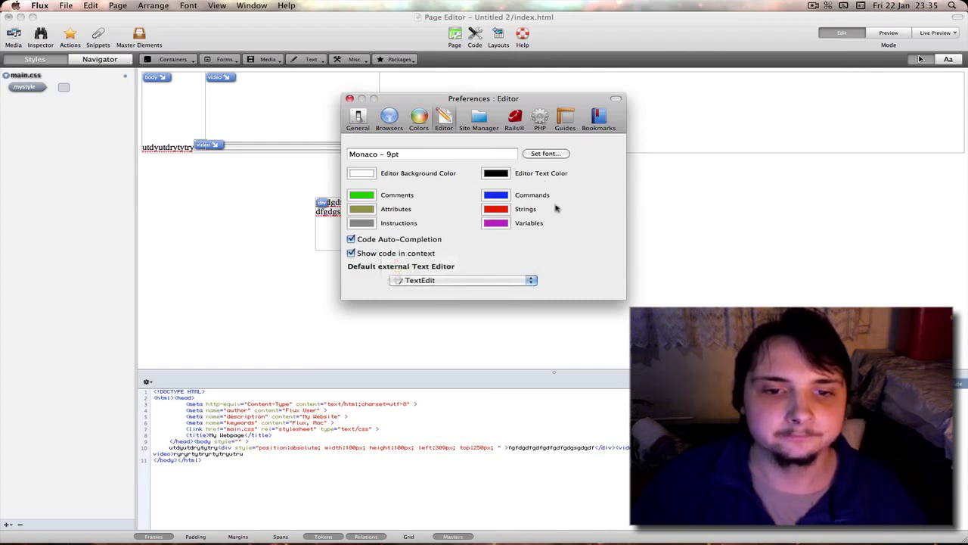
{"action": "left_click", "coordinate": [480, 118]}
{"action": "left_click", "coordinate": [469, 161]}
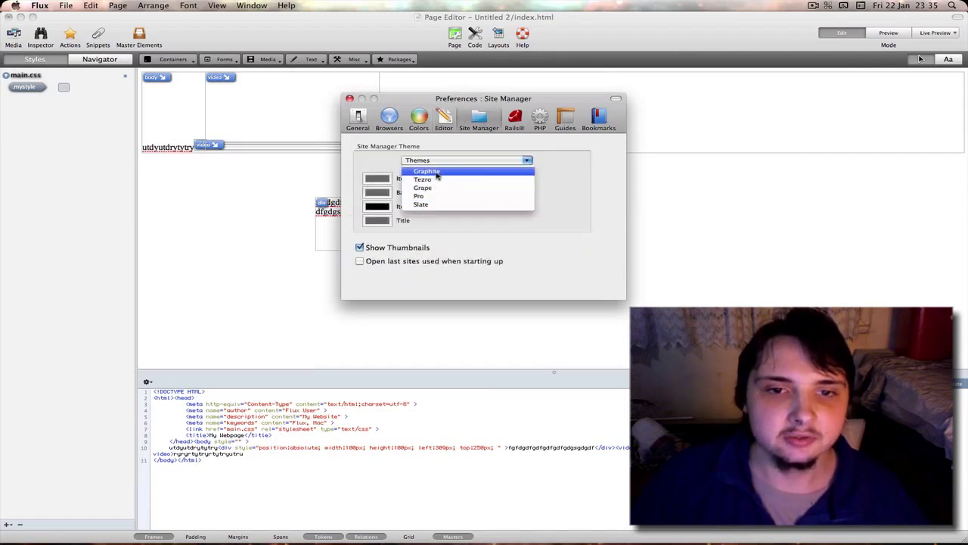
Set the Site Manager theme to Pro and check the Ruby executable path in Rails settings
{"action": "left_click", "coordinate": [438, 196]}
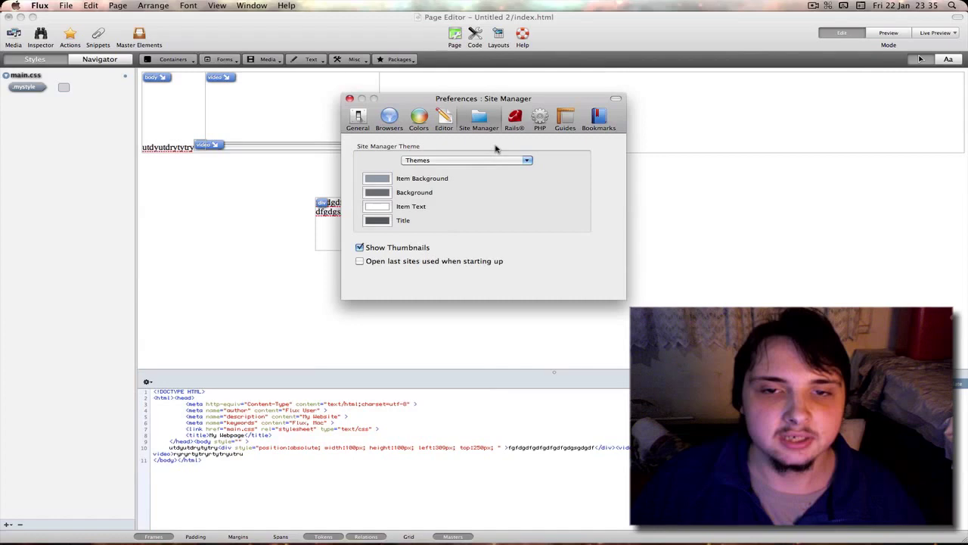
{"action": "left_click", "coordinate": [515, 115]}
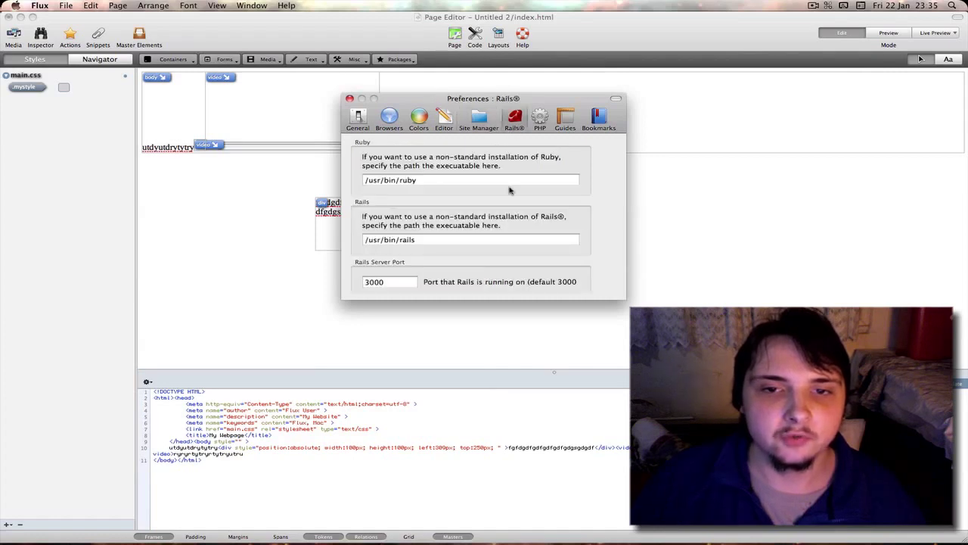
{"action": "left_click", "coordinate": [401, 180]}
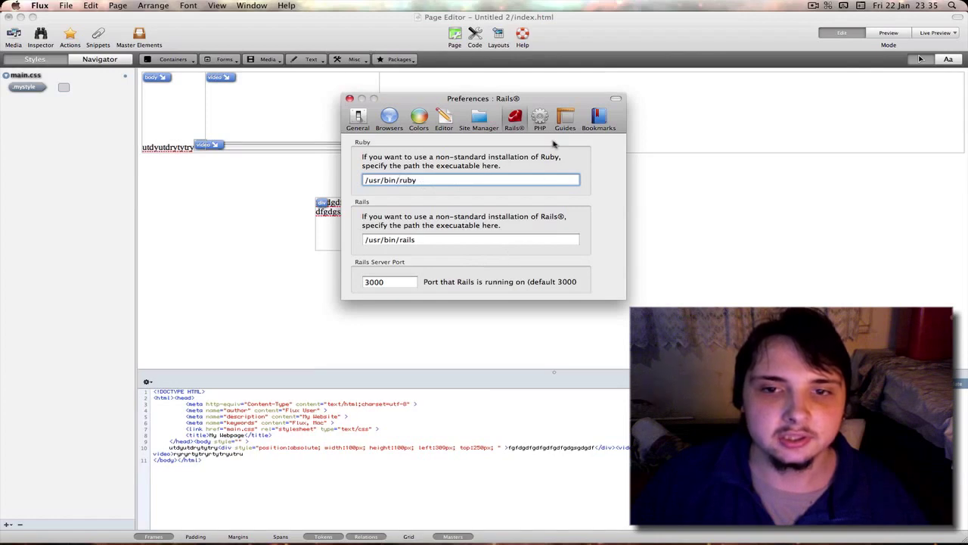
Look through the PHP, Guides and Bookmarks panes, return to General, and close Preferences
{"action": "left_click", "coordinate": [540, 118]}
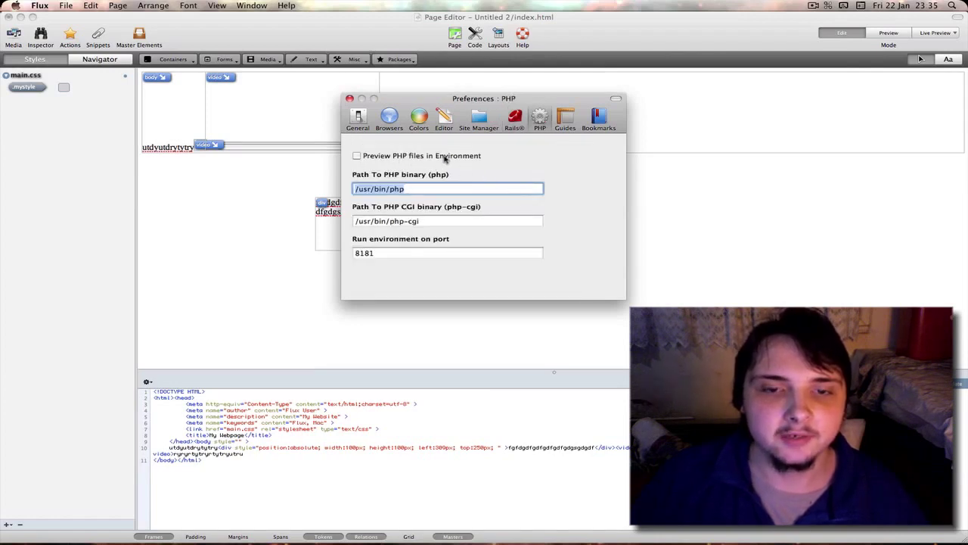
{"action": "left_click", "coordinate": [565, 121]}
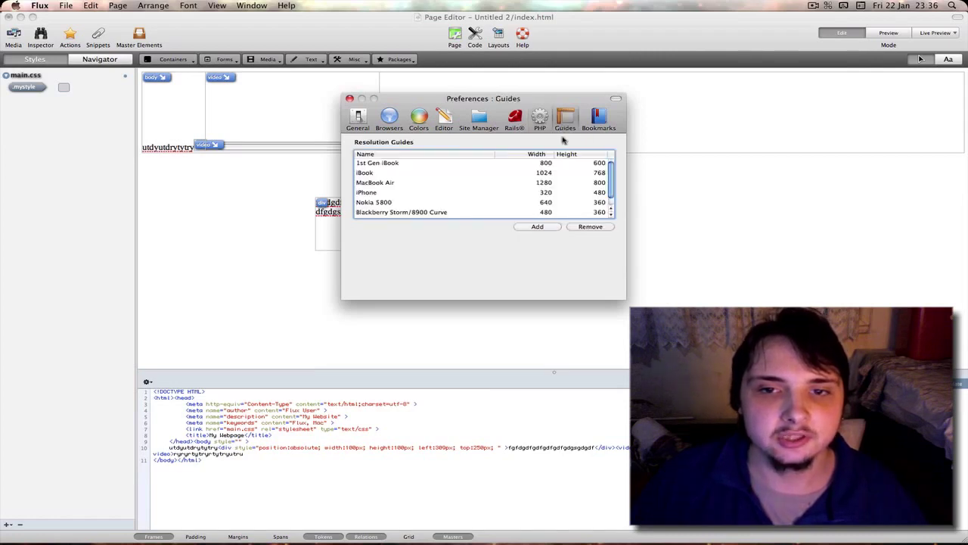
{"action": "scroll", "coordinate": [534, 178], "scroll_direction": "up", "scroll_amount": 1}
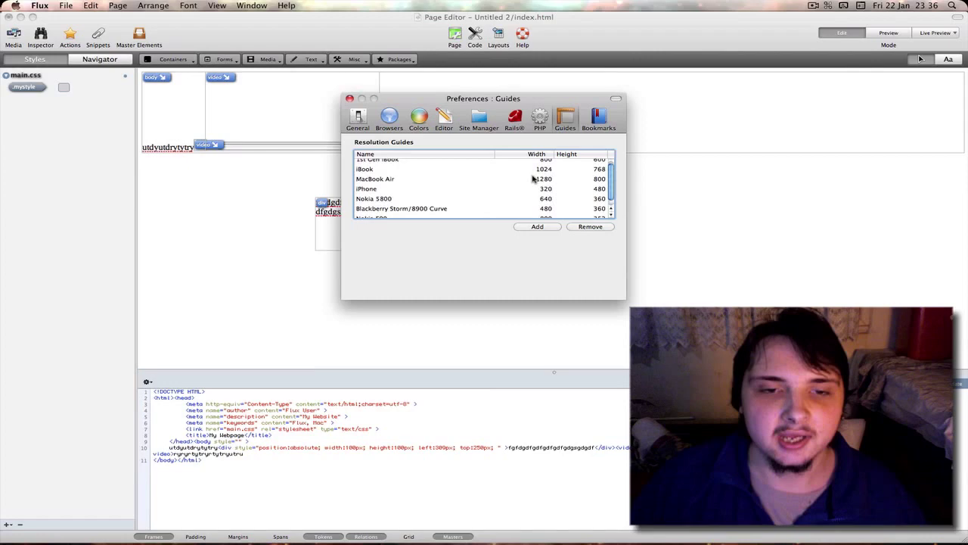
{"action": "scroll", "coordinate": [532, 179], "scroll_direction": "down", "scroll_amount": 1}
{"action": "scroll", "coordinate": [531, 178], "scroll_direction": "up", "scroll_amount": 1}
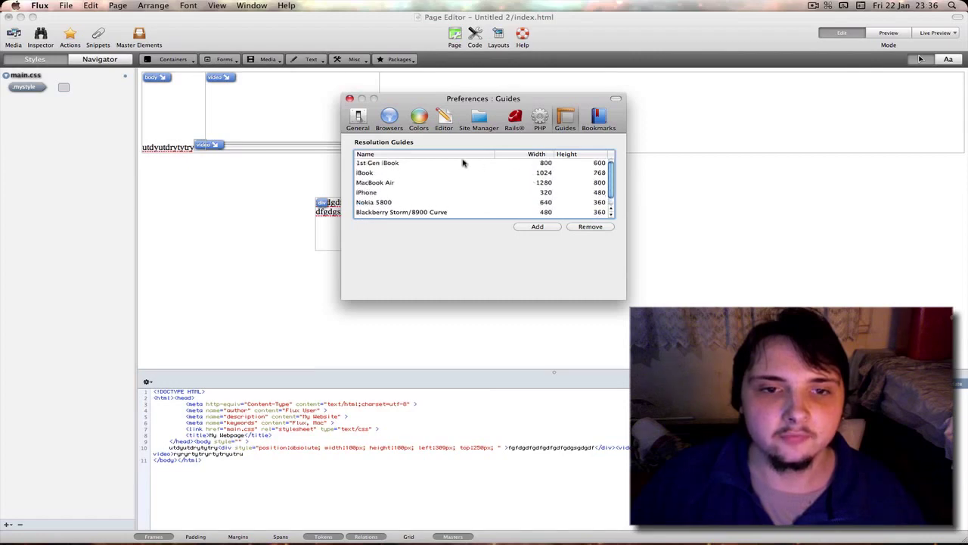
{"action": "left_click", "coordinate": [596, 125]}
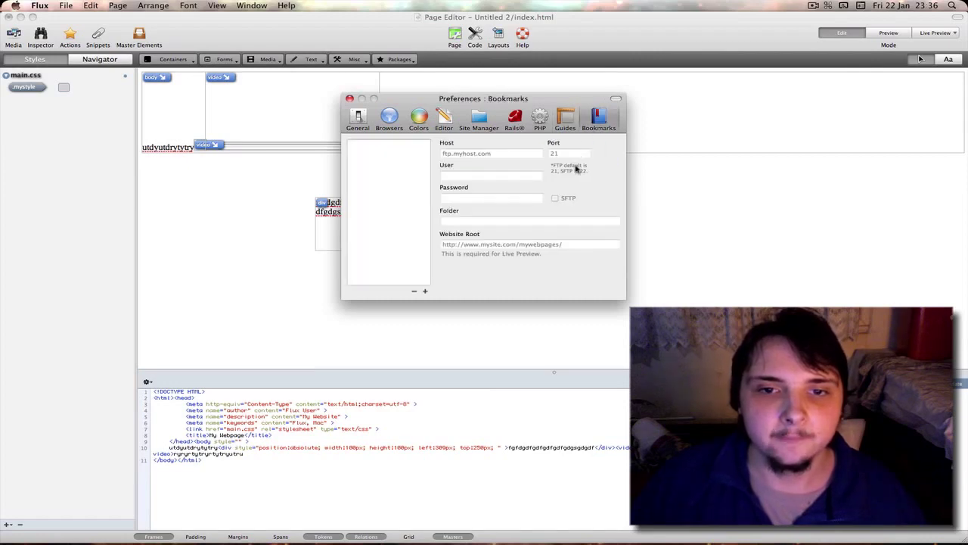
{"action": "left_click", "coordinate": [358, 121]}
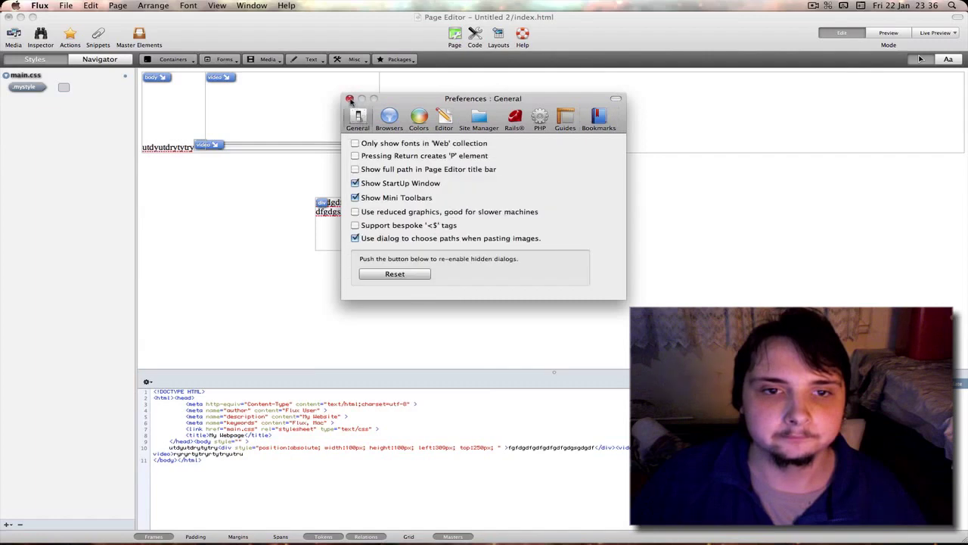
{"action": "left_click", "coordinate": [350, 100]}
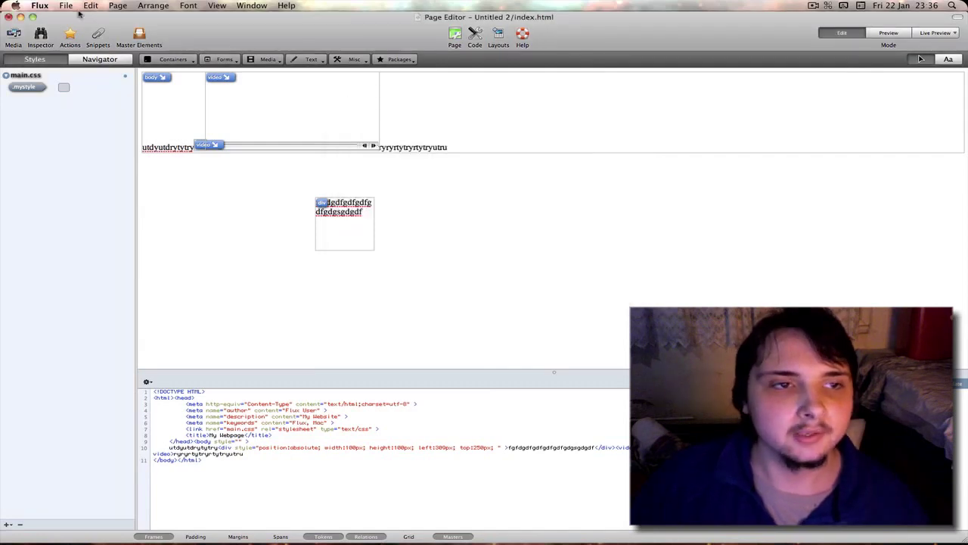
{"action": "left_click", "coordinate": [43, 5]}
{"action": "mouse_move", "coordinate": [59, 6]}
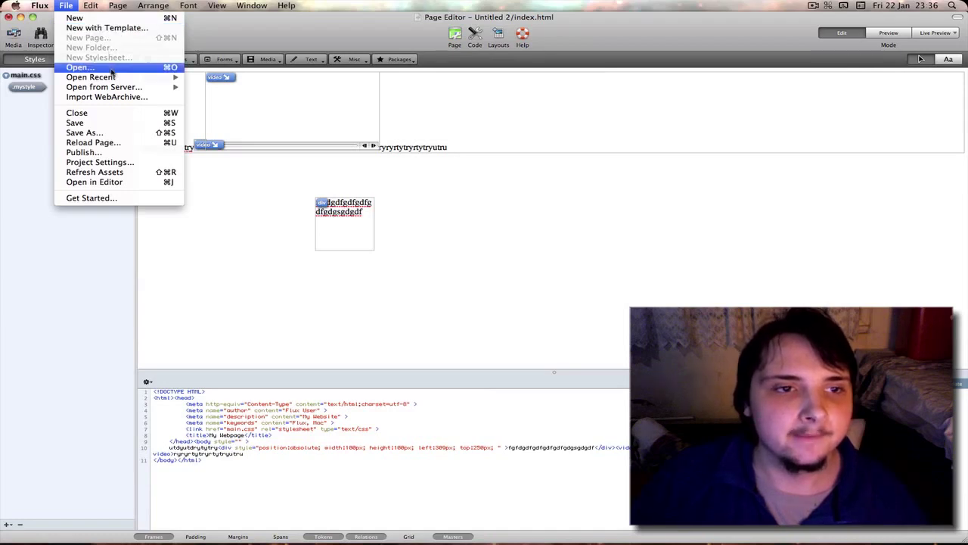
{"action": "mouse_move", "coordinate": [112, 77]}
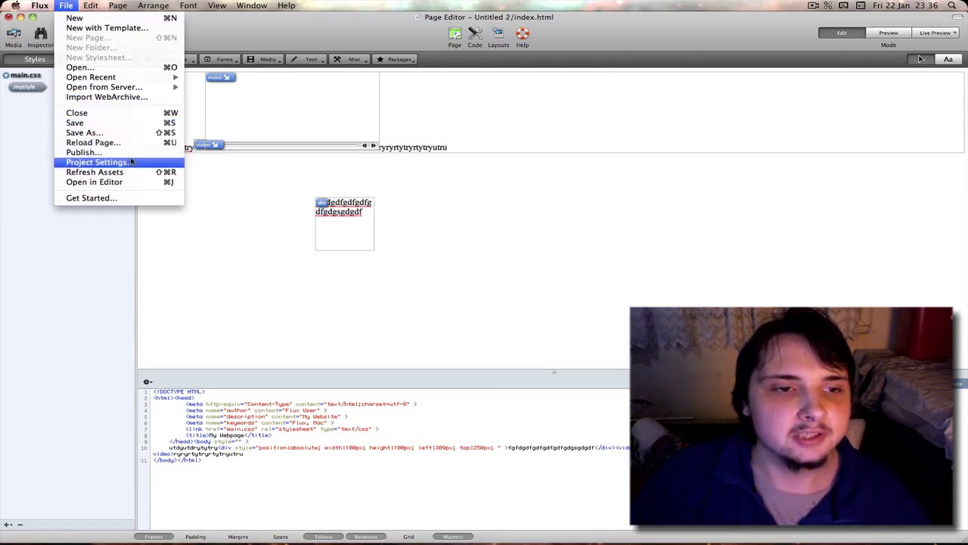
{"action": "left_click", "coordinate": [124, 198]}
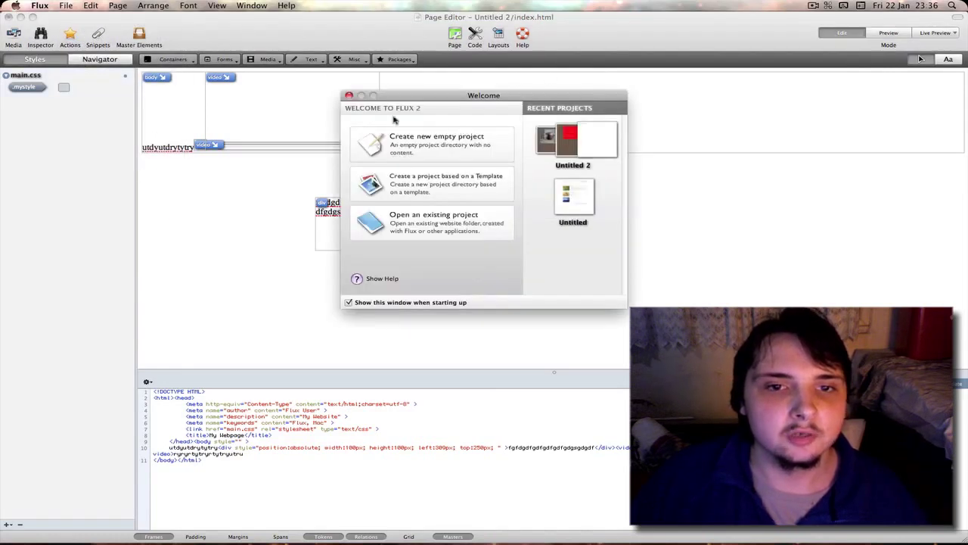
{"action": "left_click", "coordinate": [349, 96]}
{"action": "left_click", "coordinate": [66, 6]}
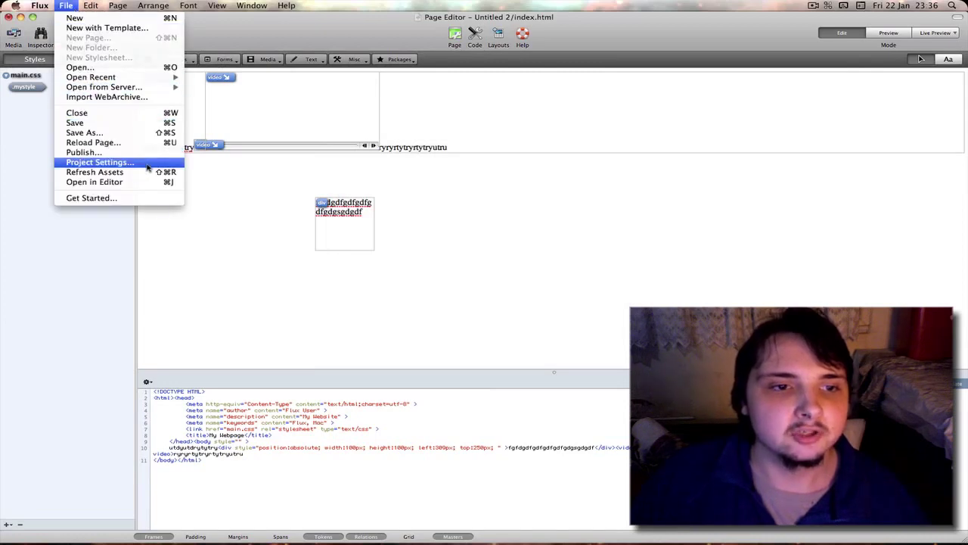
{"action": "left_click", "coordinate": [100, 162]}
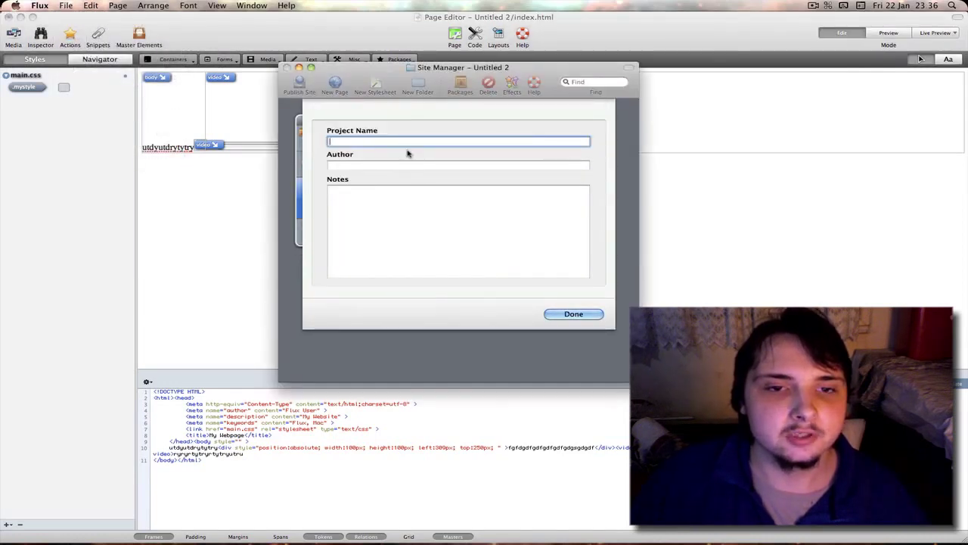
{"action": "left_click", "coordinate": [587, 316]}
{"action": "left_click", "coordinate": [202, 183]}
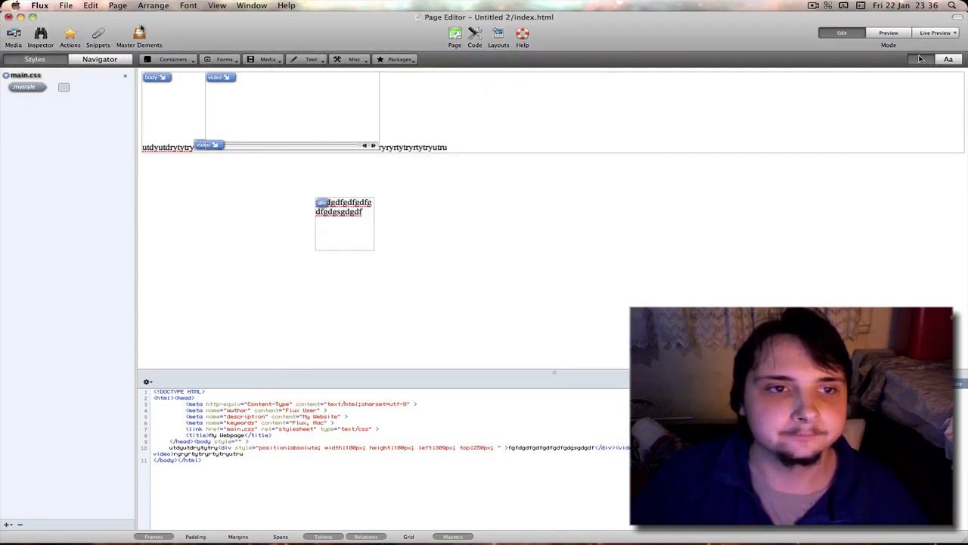
Browse the Edit, Page, Arrange and Font menus, ending on the View menu's options
{"action": "left_click", "coordinate": [90, 5]}
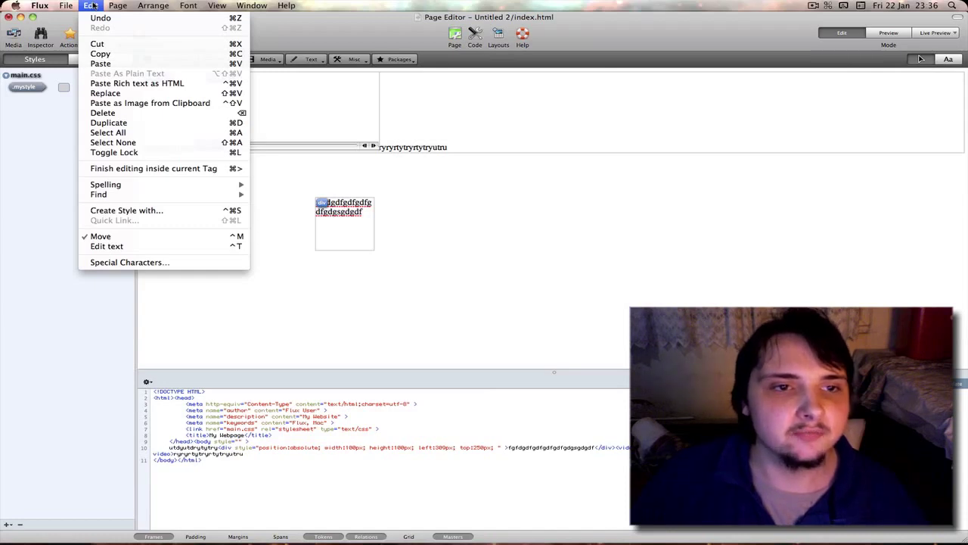
{"action": "mouse_move", "coordinate": [114, 6]}
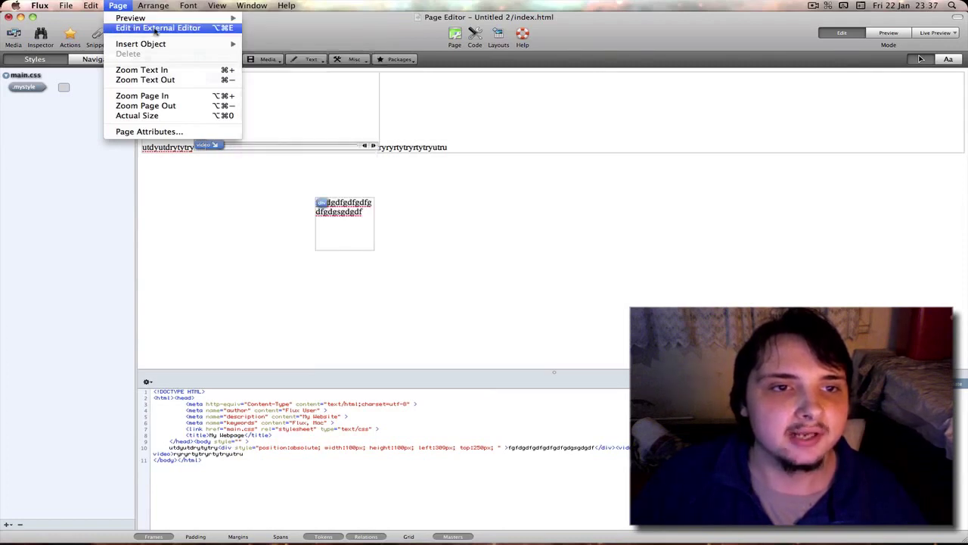
{"action": "mouse_move", "coordinate": [154, 46]}
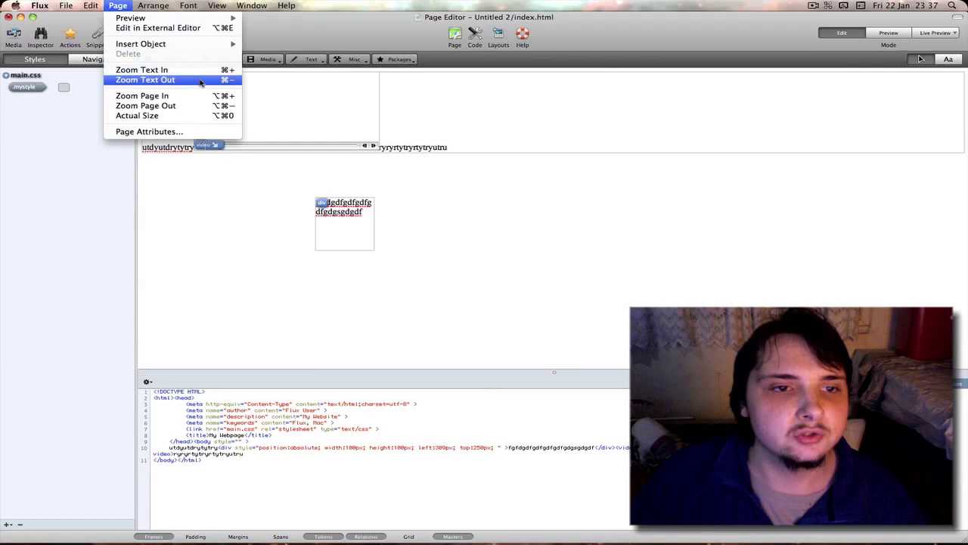
{"action": "mouse_move", "coordinate": [153, 6]}
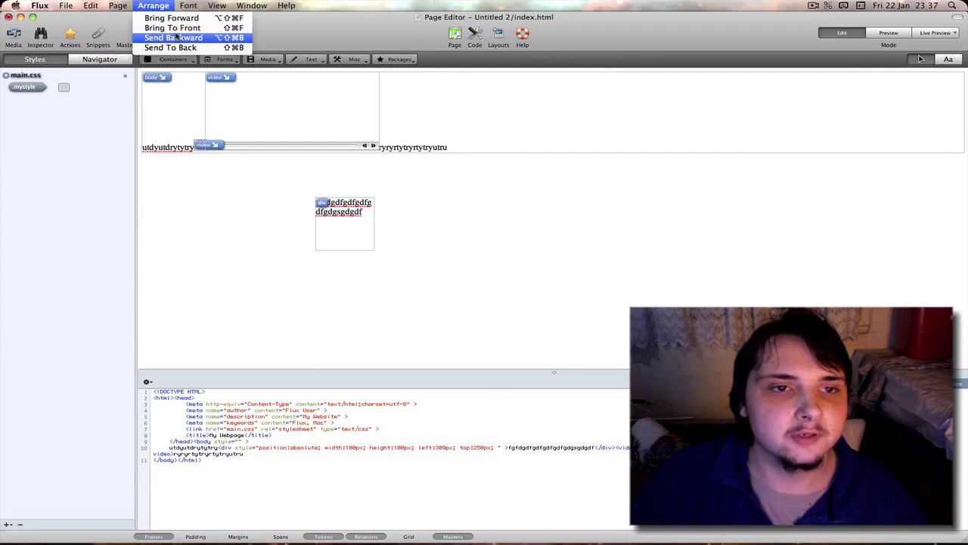
{"action": "mouse_move", "coordinate": [188, 6]}
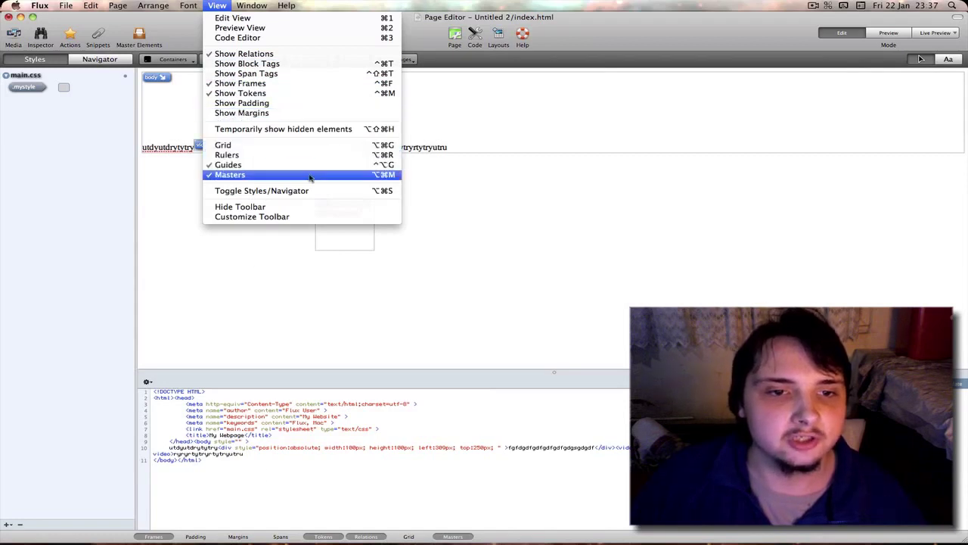
Open View > Customize Toolbar and finish with Done, then look through View, Window and Help menus
{"action": "left_click", "coordinate": [314, 217]}
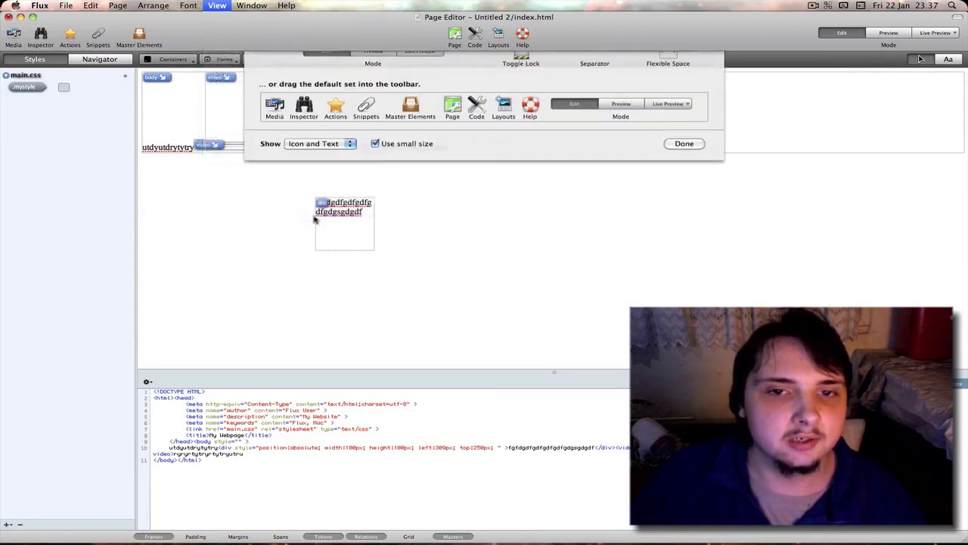
{"action": "left_click", "coordinate": [684, 143]}
{"action": "left_click", "coordinate": [217, 5]}
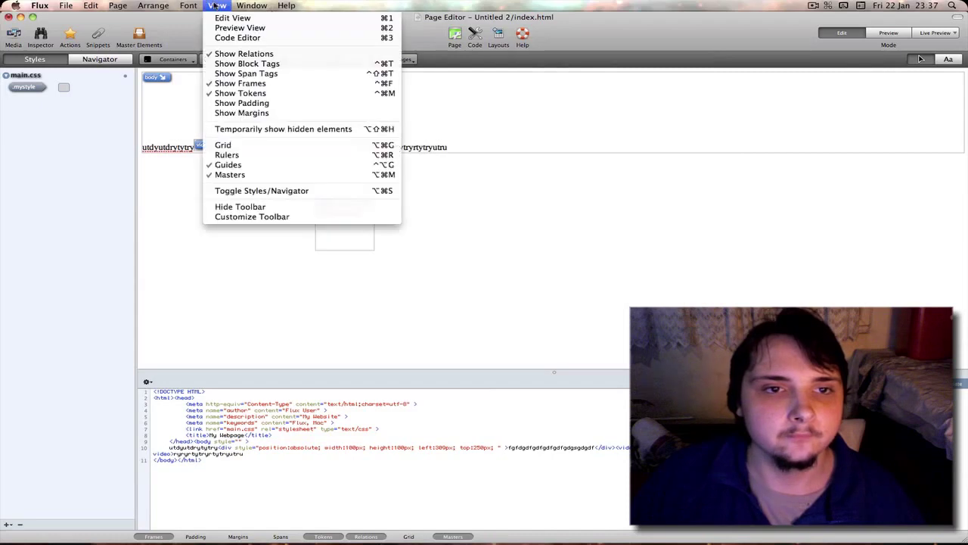
{"action": "mouse_move", "coordinate": [237, 5]}
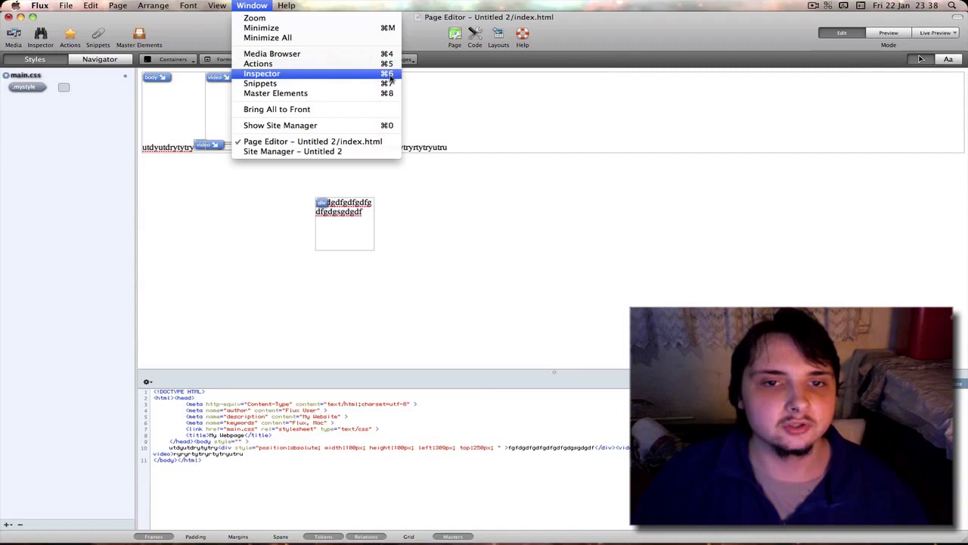
{"action": "mouse_move", "coordinate": [286, 6]}
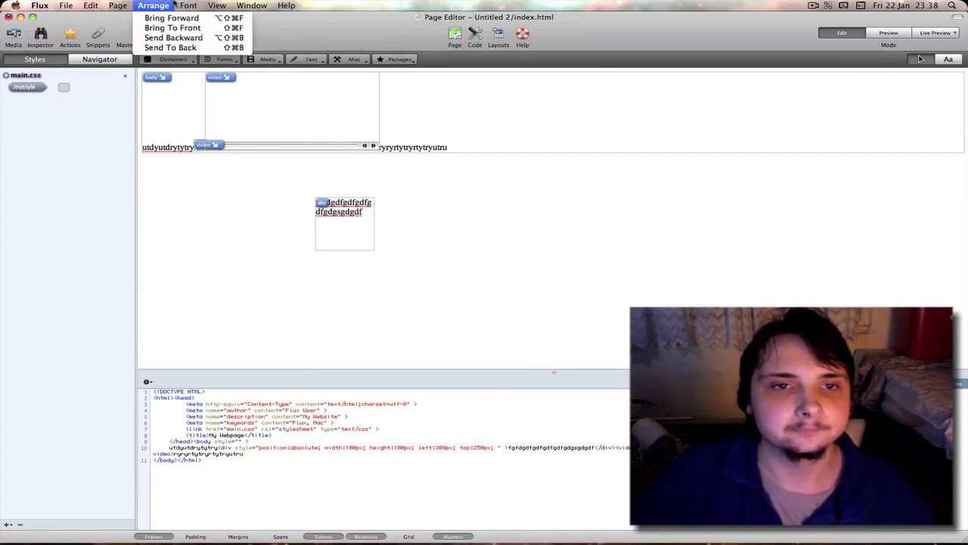
{"action": "left_click", "coordinate": [214, 6]}
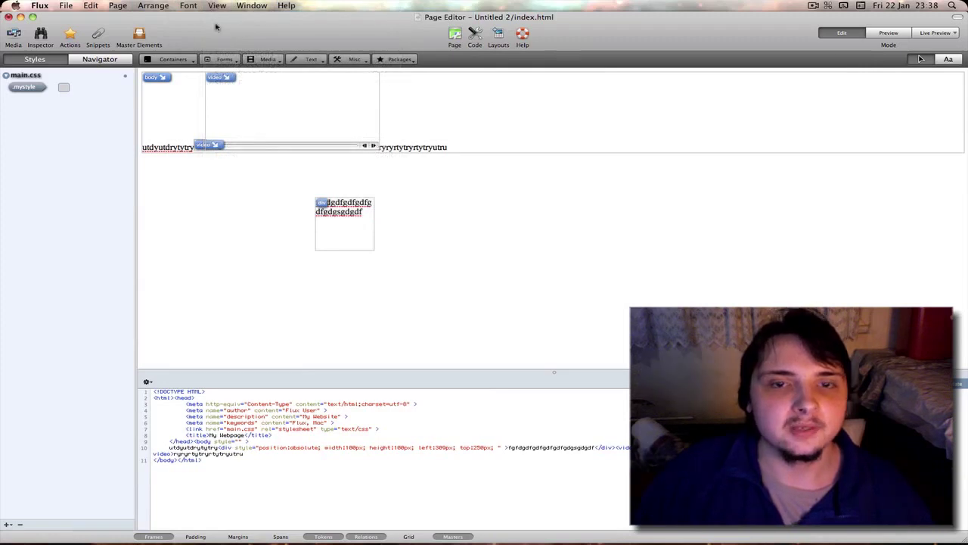